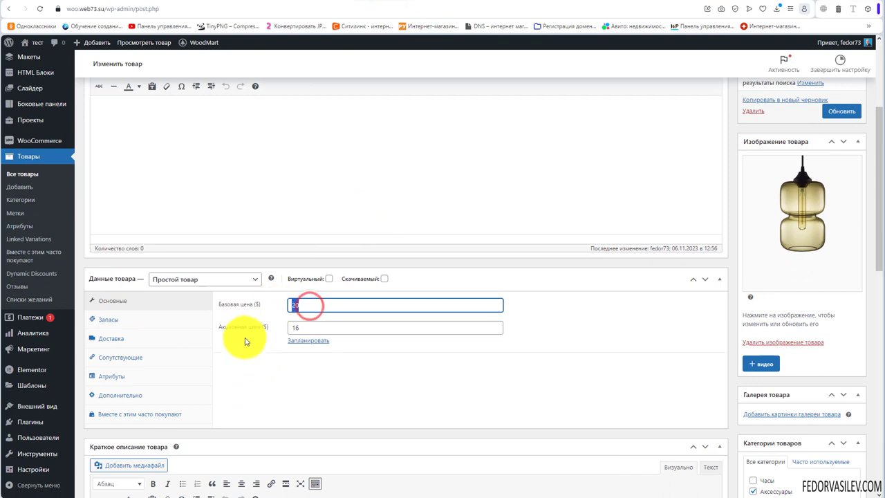
Compare the base and sale prices in the product editor with the prices and discount badge on the лампа классик product page.
double_click(308, 328)
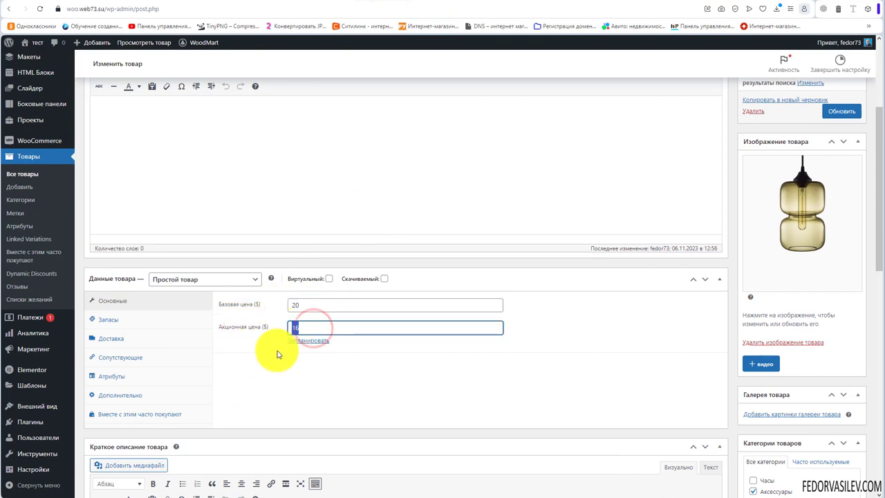
left_click(421, 1)
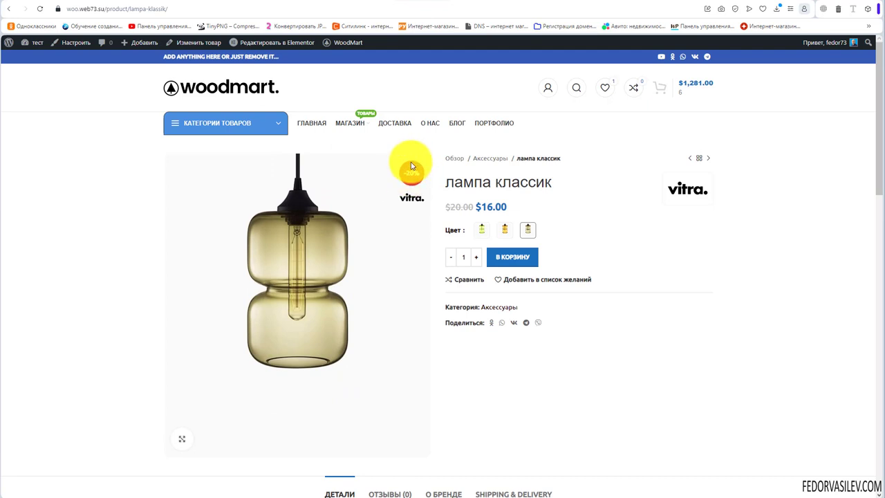
left_click_drag(442, 207, 475, 208)
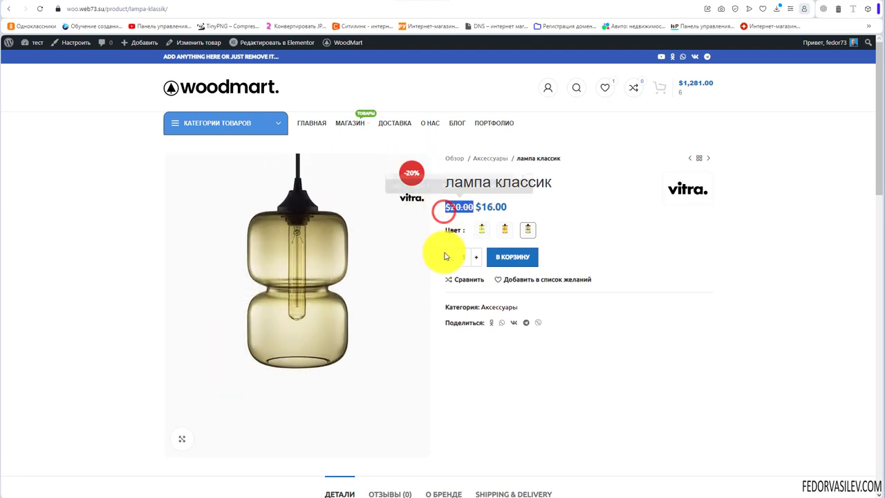
left_click(593, 251)
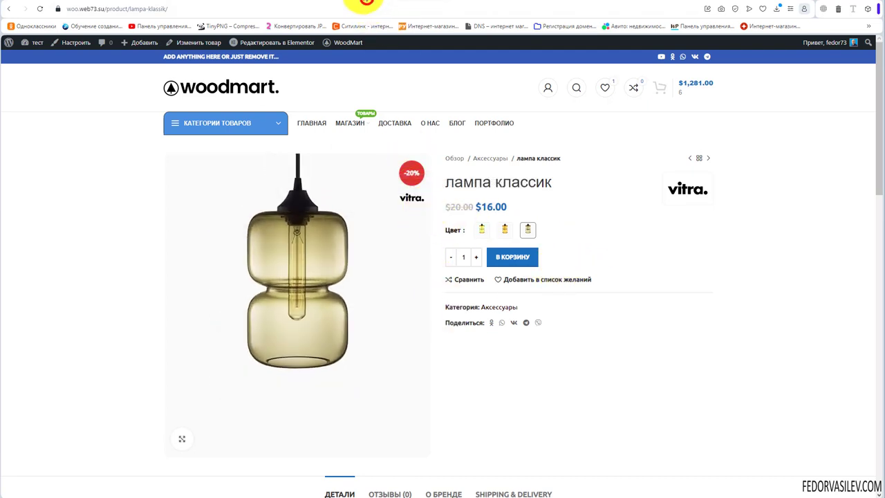
In the theme's product label settings, set the "Sale" label background to red.
left_click(367, 2)
left_click(328, 3)
left_click(242, 317)
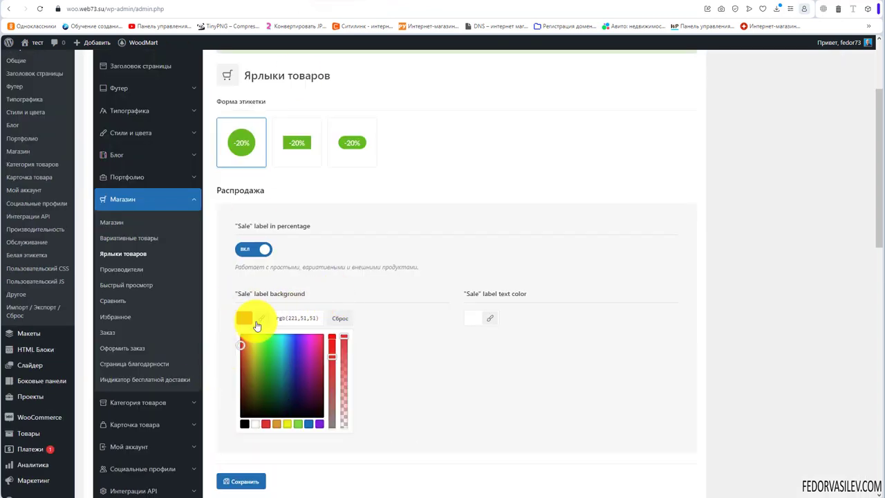
left_click(332, 296)
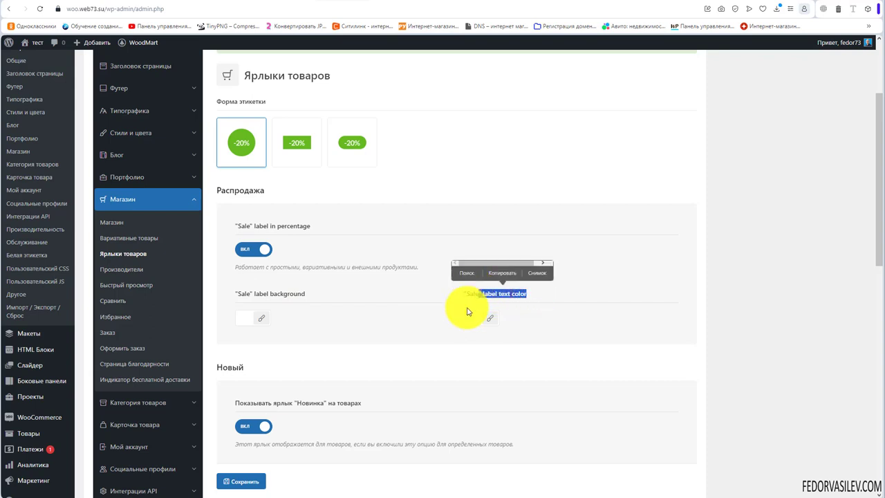
left_click(243, 317)
left_click(270, 425)
left_click(387, 294)
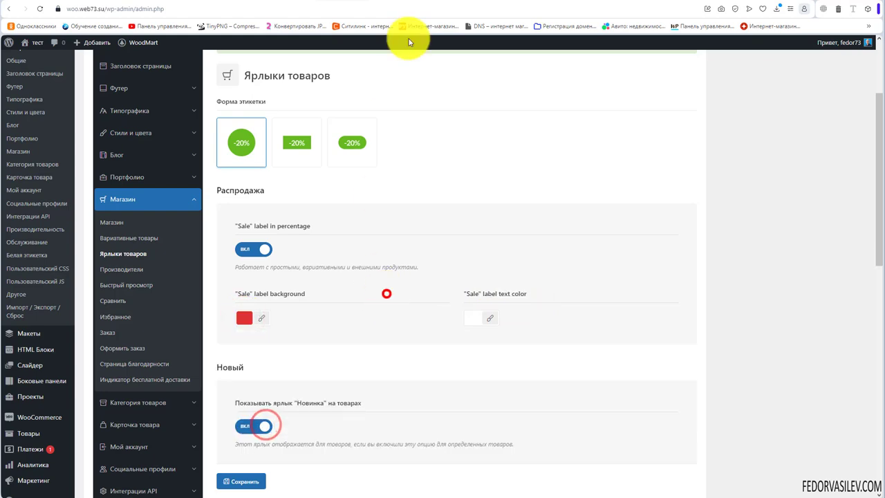
Change the product label shape to the sharp-cornered rectangle and save the settings.
left_click(408, 10)
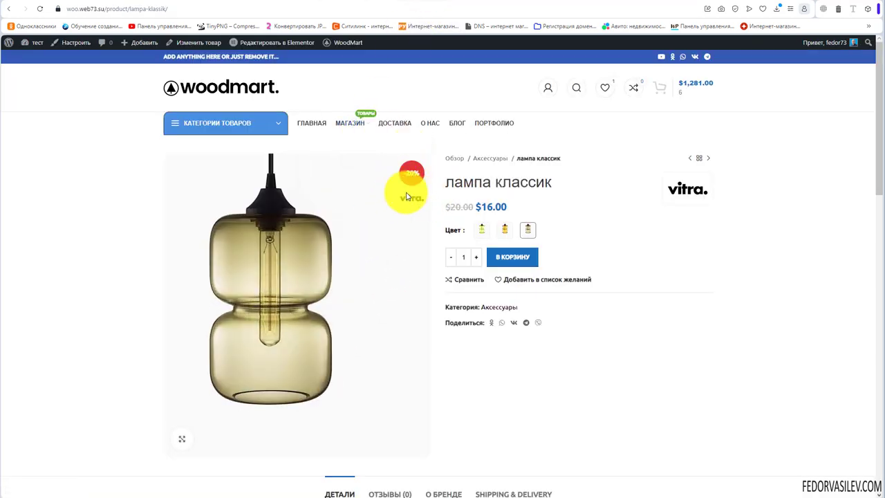
key("ctrl+Tab")
left_click(296, 235)
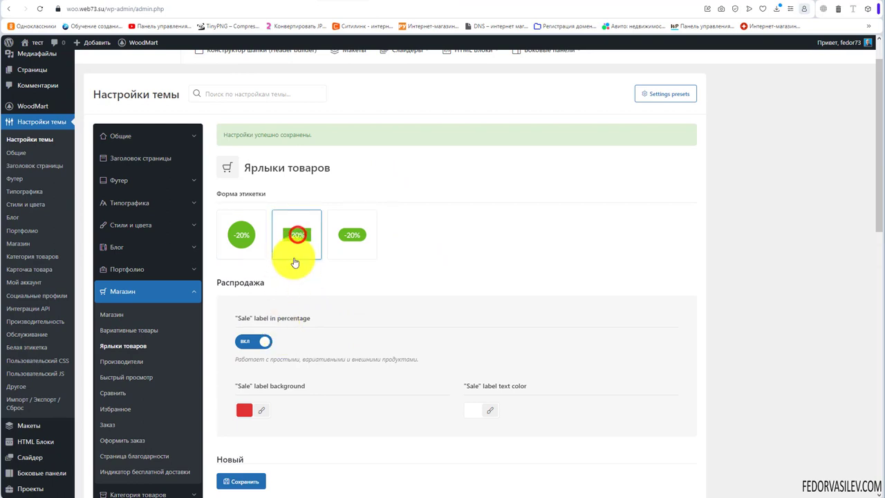
left_click(243, 483)
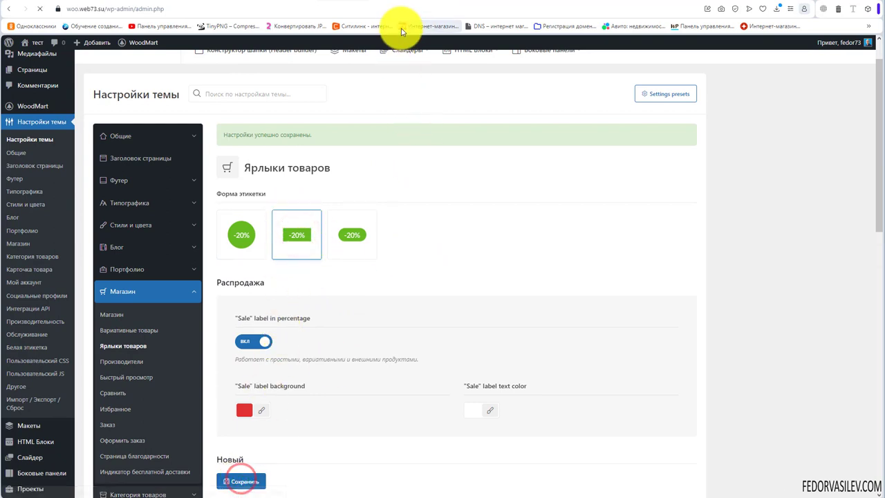
Reload the лампа классик product page and check the discount badge's shape there and in the shop catalogue.
left_click(418, 2)
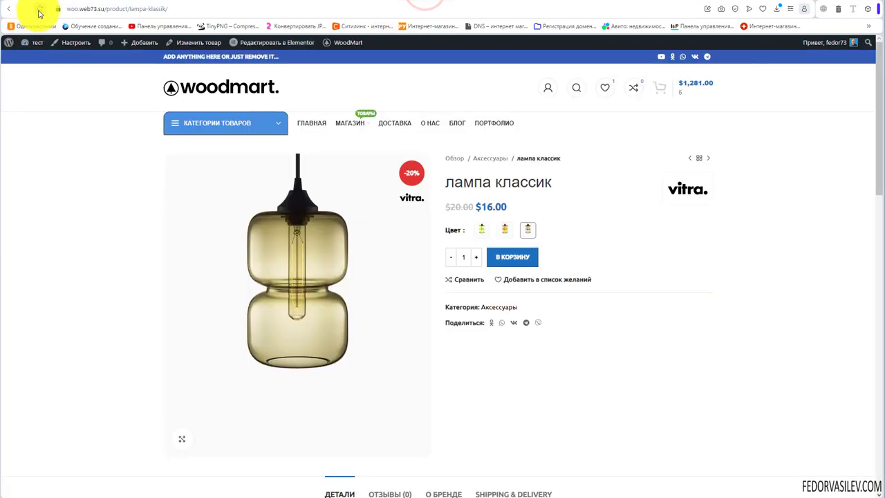
left_click(38, 9)
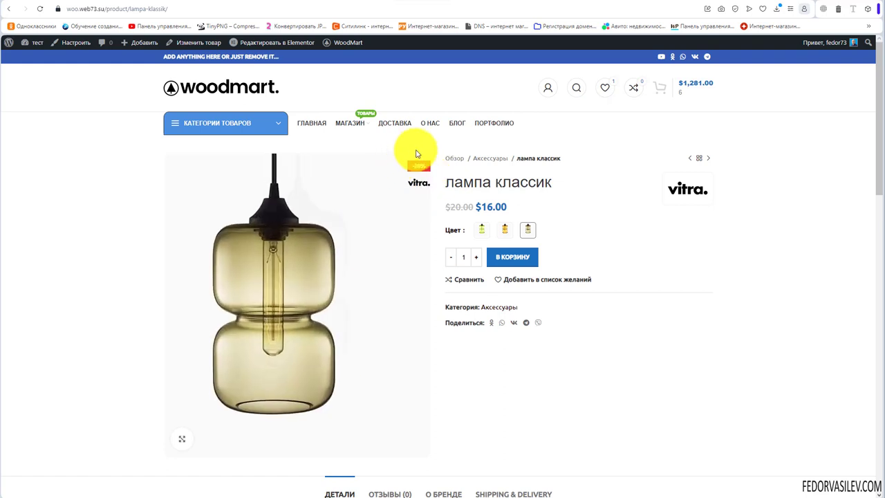
key("alt+Left")
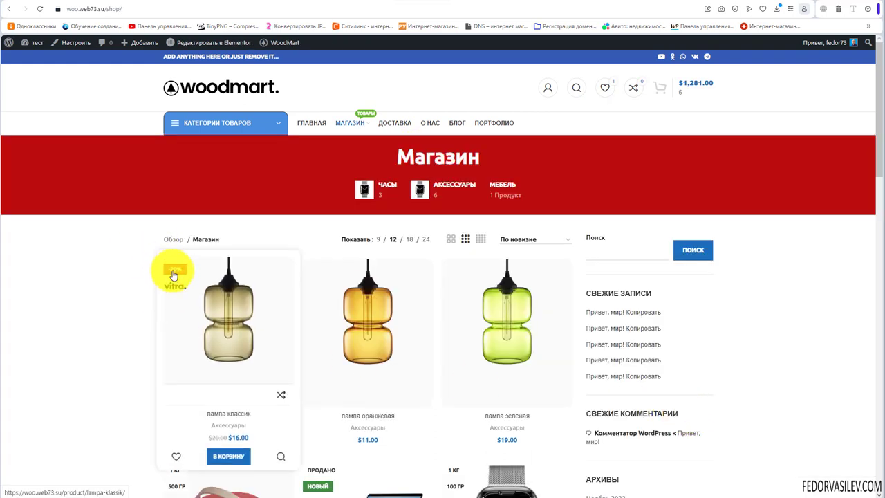
Toggle the "Новинка" product label off and back on, and set its automatic period to 4 days.
key("ctrl+Tab")
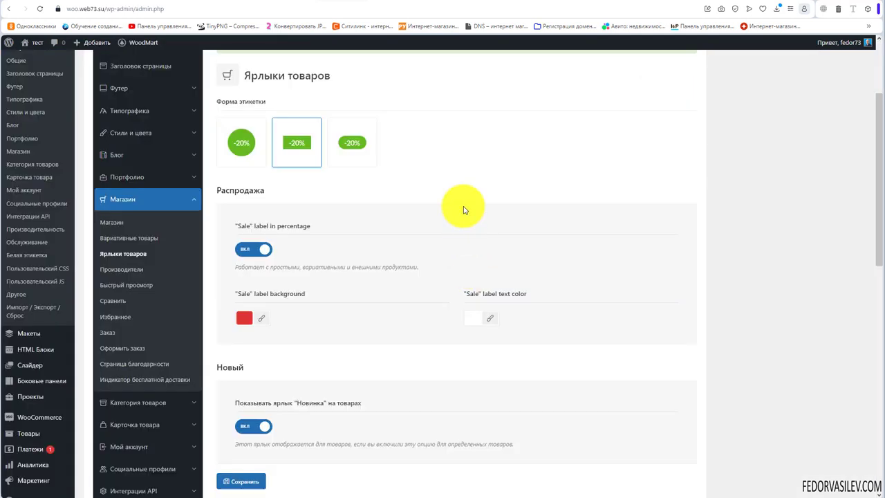
scroll(464, 209, "down", 2)
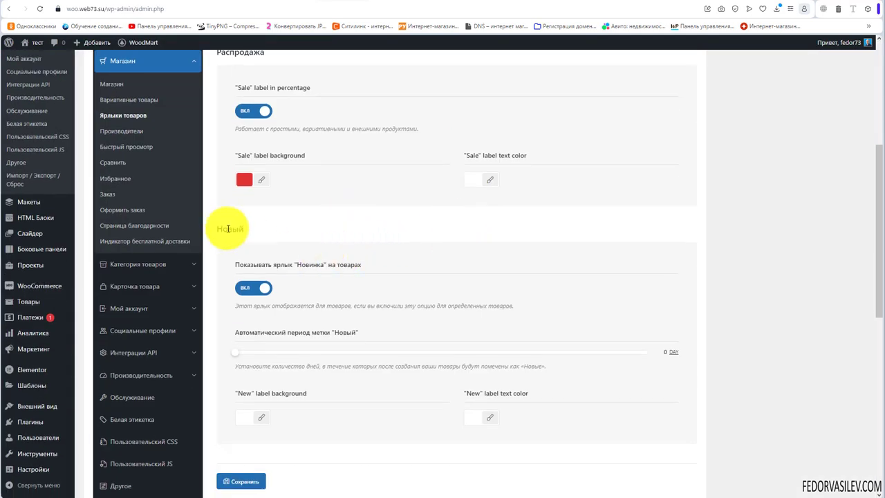
left_click(256, 291)
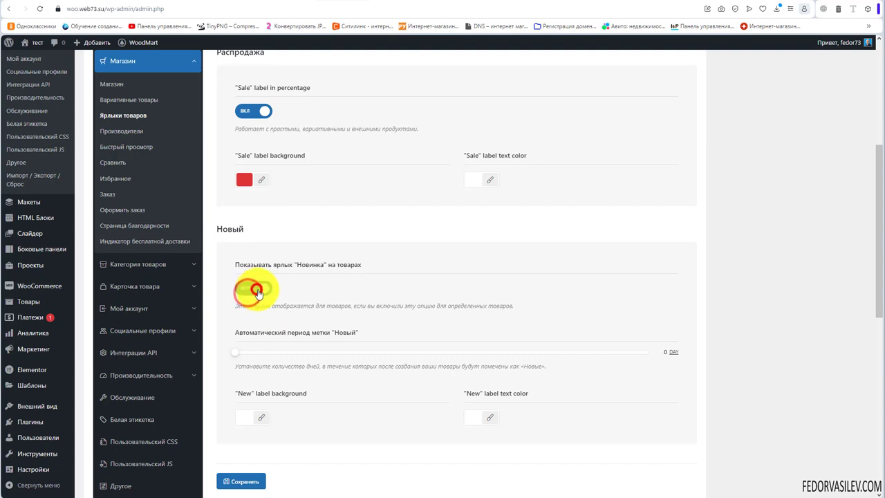
left_click(242, 290)
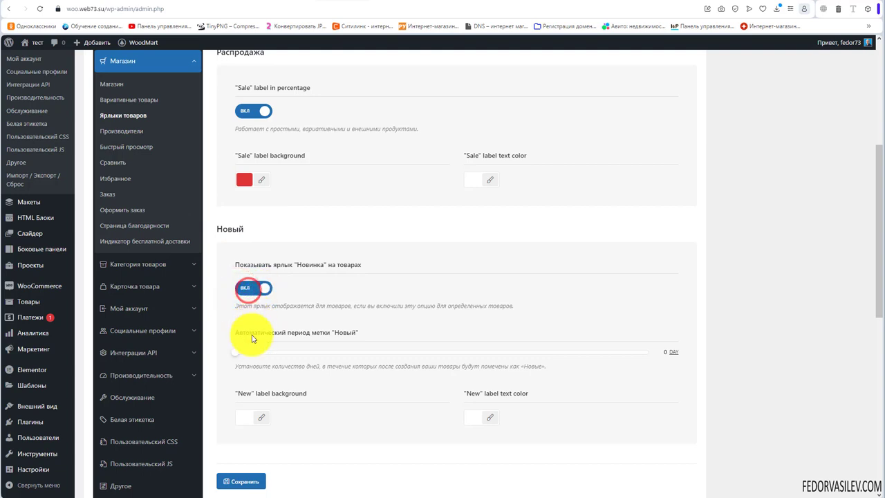
left_click_drag(251, 334, 320, 335)
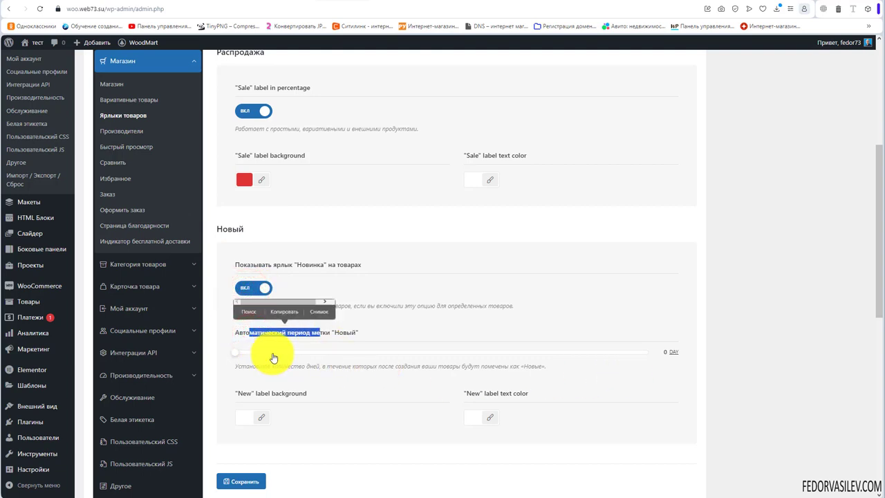
left_click(332, 332)
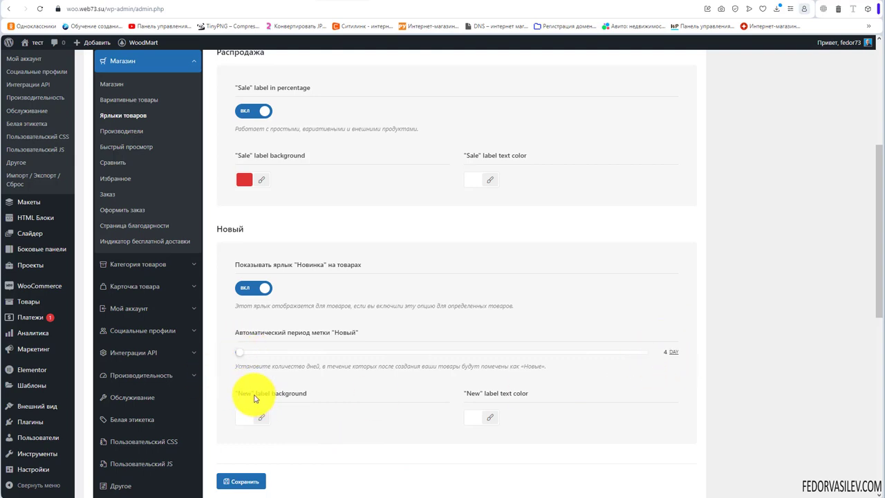
left_click(312, 401)
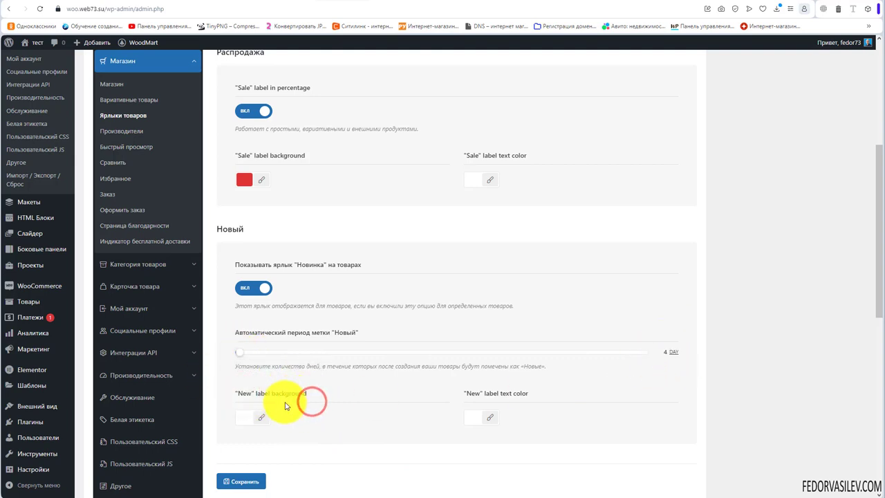
Review the background and text colour options of the "New" label.
scroll(269, 373, "down", 1)
left_click(240, 325)
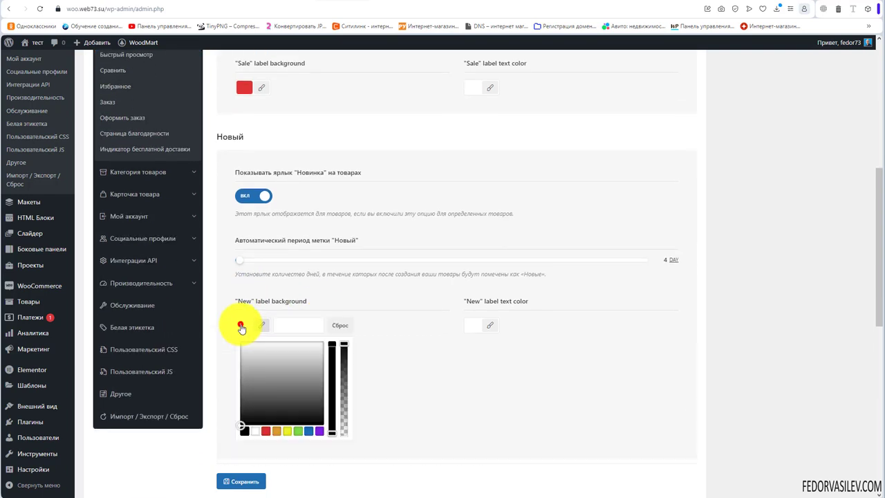
left_click(419, 319)
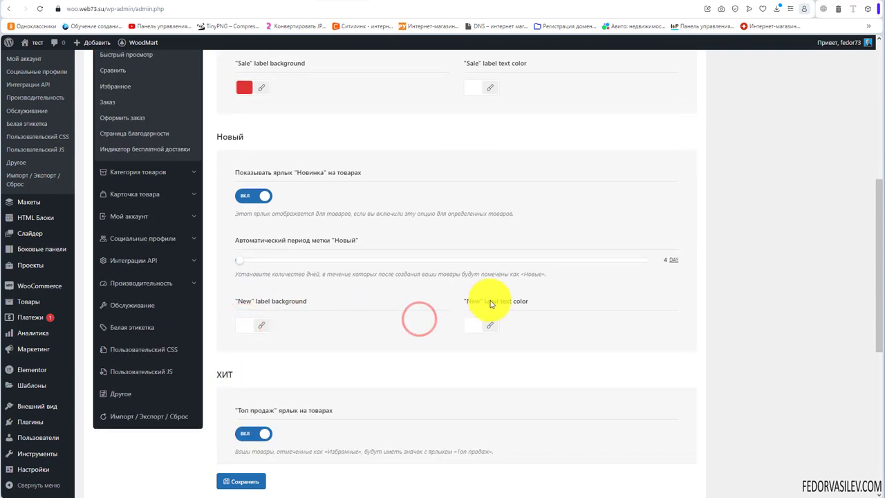
left_click(415, 304)
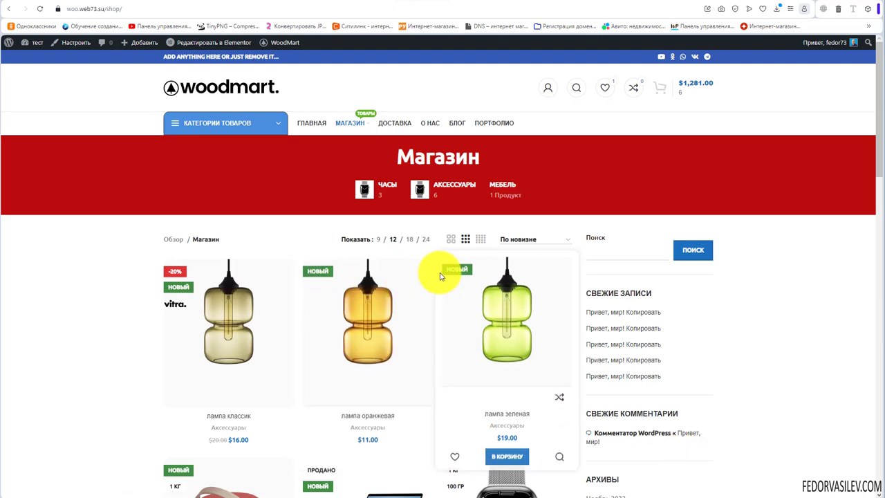
Examine the ХИТ section's "Топ продаж" label switch and its background and text colour settings.
scroll(326, 316, "down", 3)
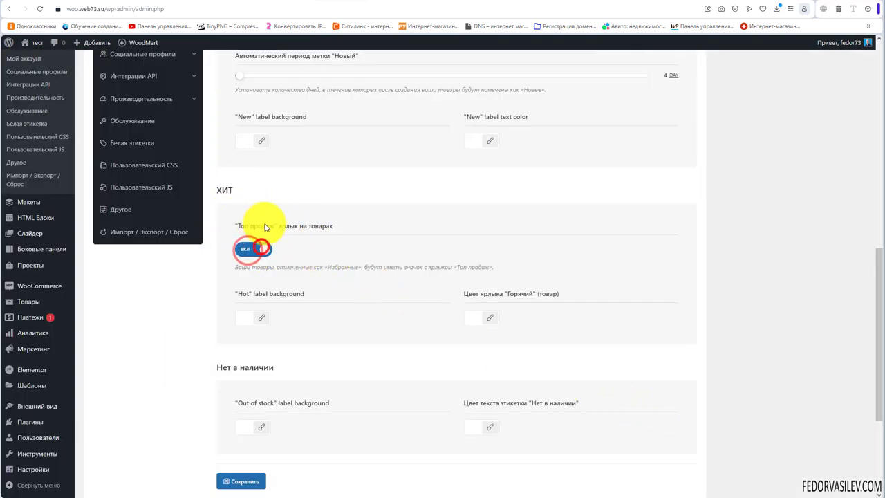
left_click_drag(237, 226, 406, 224)
left_click(407, 222)
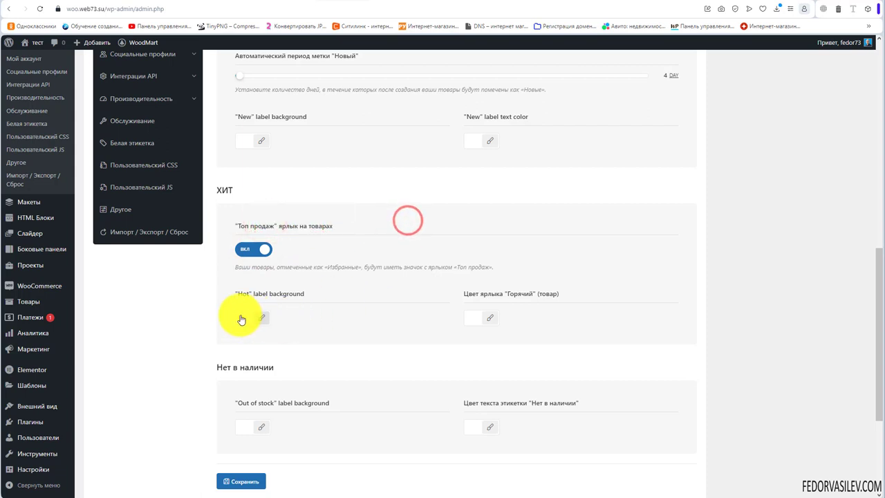
left_click_drag(298, 299, 305, 297)
left_click(417, 298)
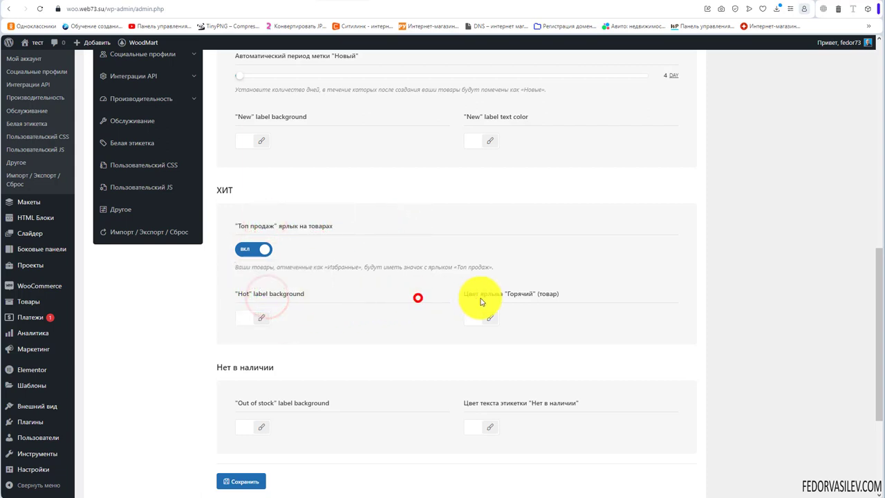
left_click_drag(480, 296, 573, 306)
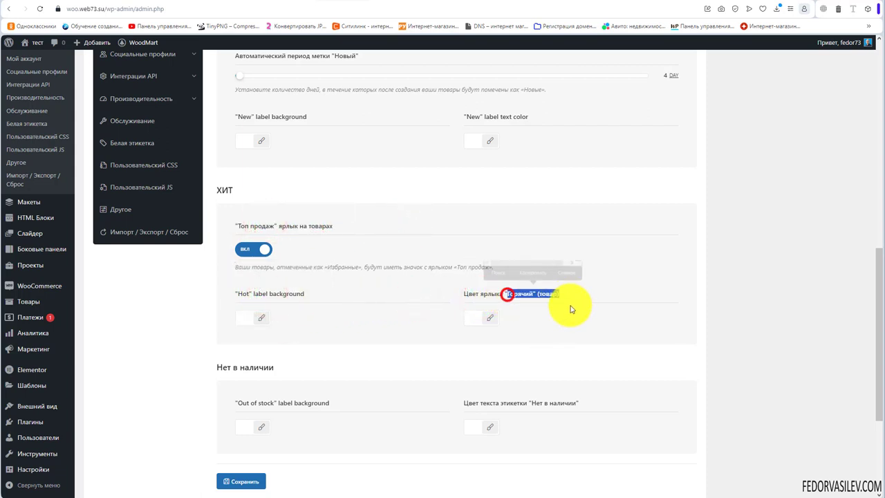
left_click(509, 293)
Examine the background and text colour settings of the "Нет в наличии" label.
scroll(397, 311, "down", 2)
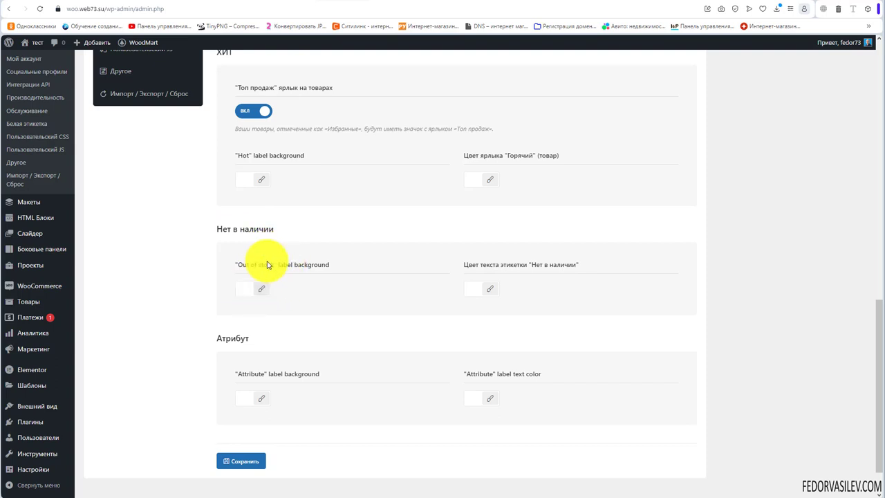
left_click_drag(277, 265, 329, 265)
left_click(375, 265)
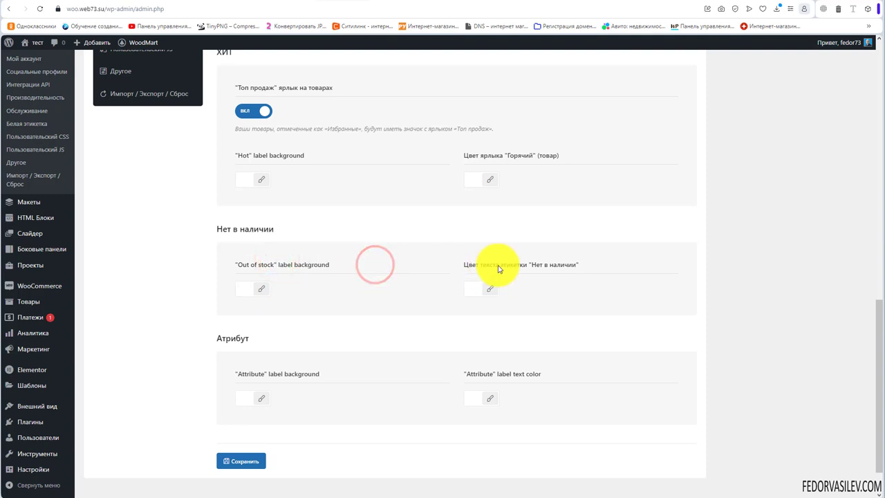
left_click_drag(501, 267, 578, 265)
left_click(615, 266)
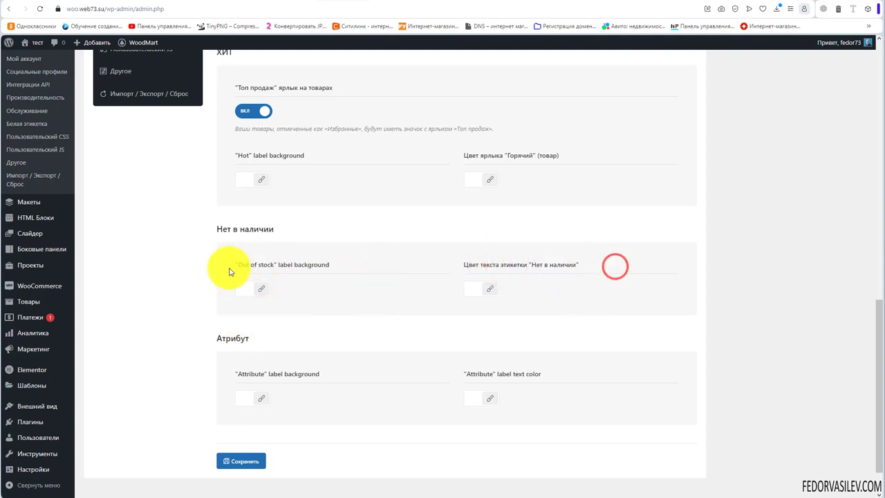
Save a purple background and white text colour for the "Attribute" label, and open the shop catalogue on the storefront.
scroll(405, 385, "down", 1)
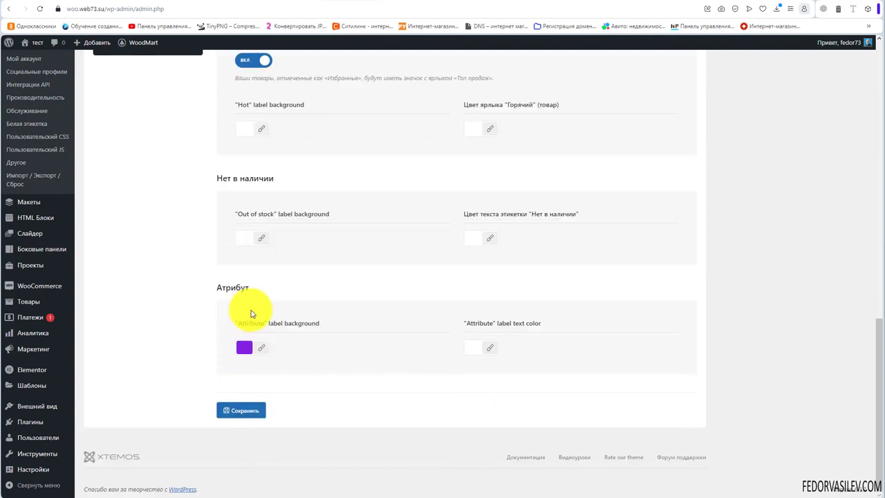
left_click_drag(465, 323, 533, 325)
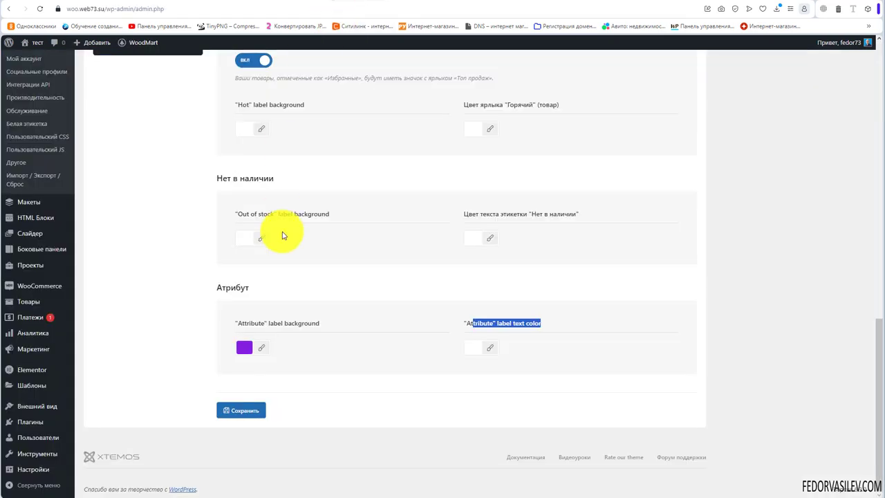
left_click(466, 348)
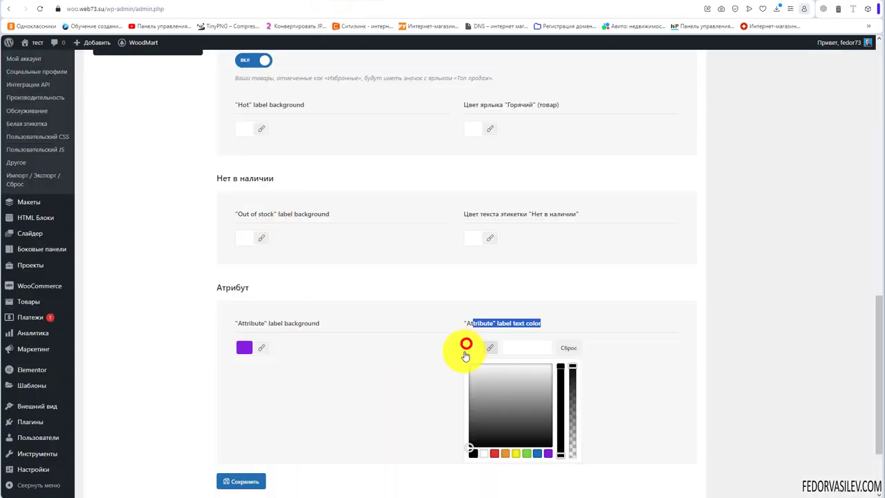
left_click(478, 454)
left_click(238, 479)
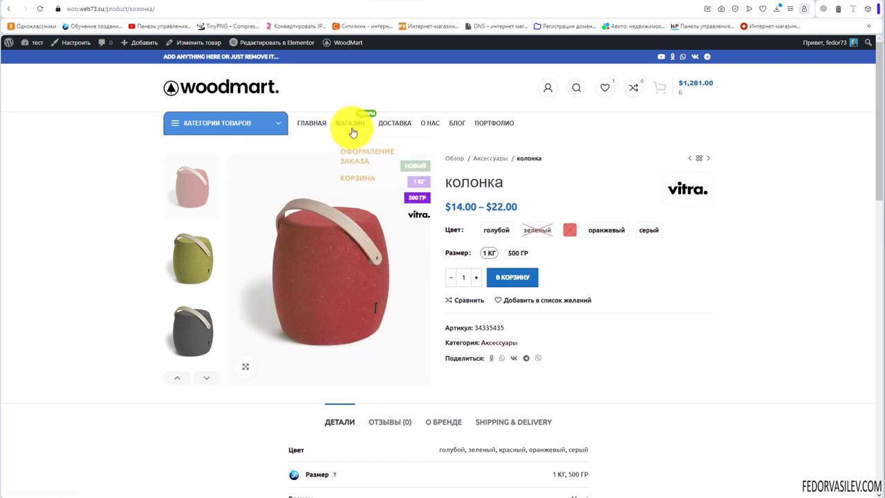
left_click(351, 123)
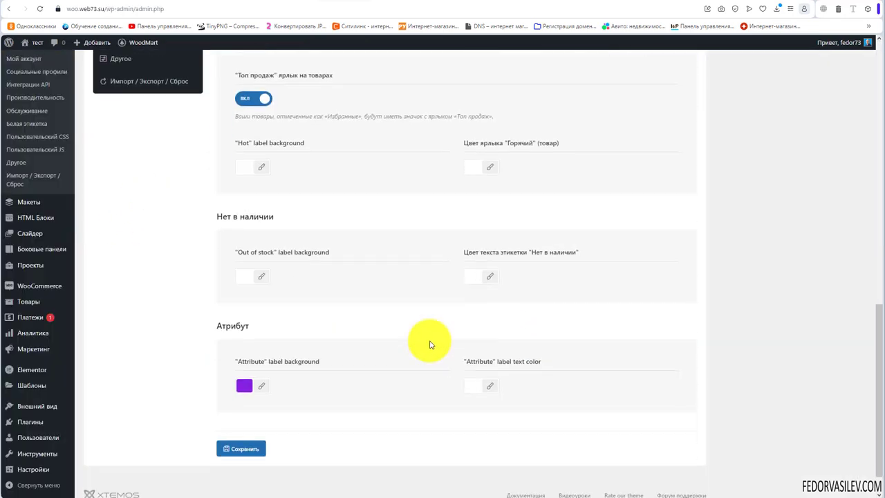
Open the Производители settings in the Магазин section of the theme options.
scroll(426, 344, "up", 5)
scroll(405, 346, "up", 4)
left_click(109, 214)
scroll(187, 316, "down", 3)
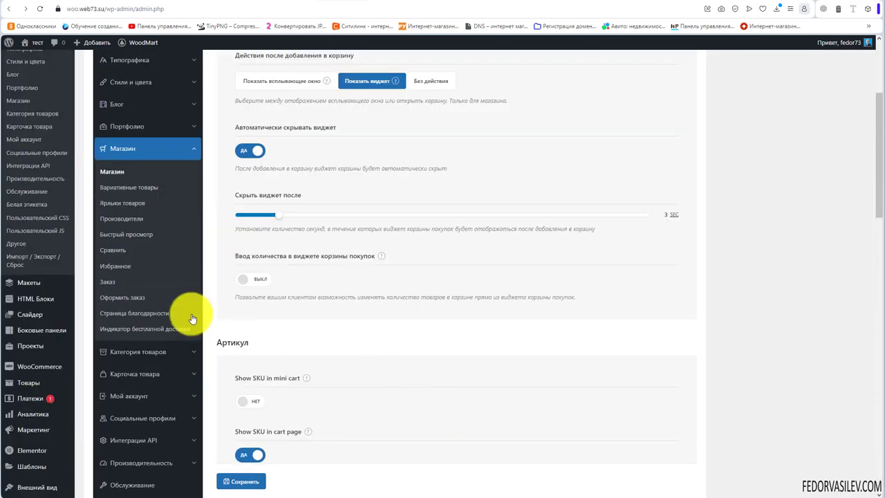
left_click(123, 218)
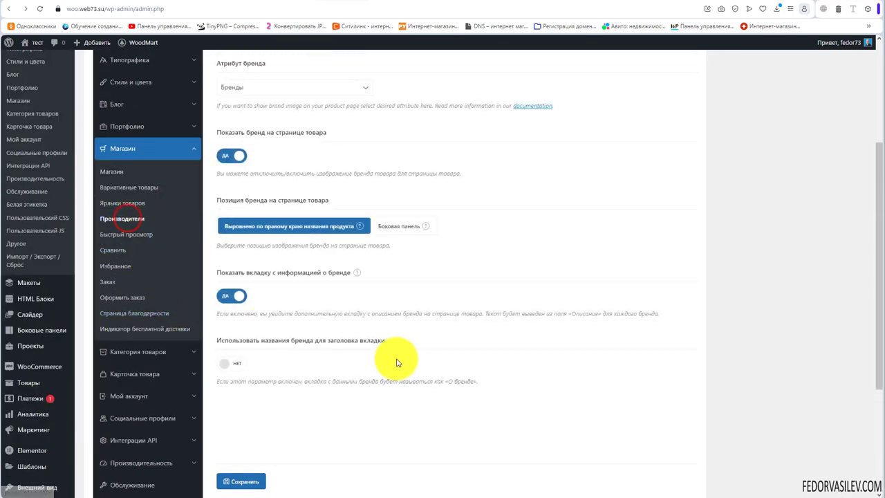
Review the product attribute page and inspect the name and slug of the Бренды attribute, then return to the attribute list.
left_click(380, 3)
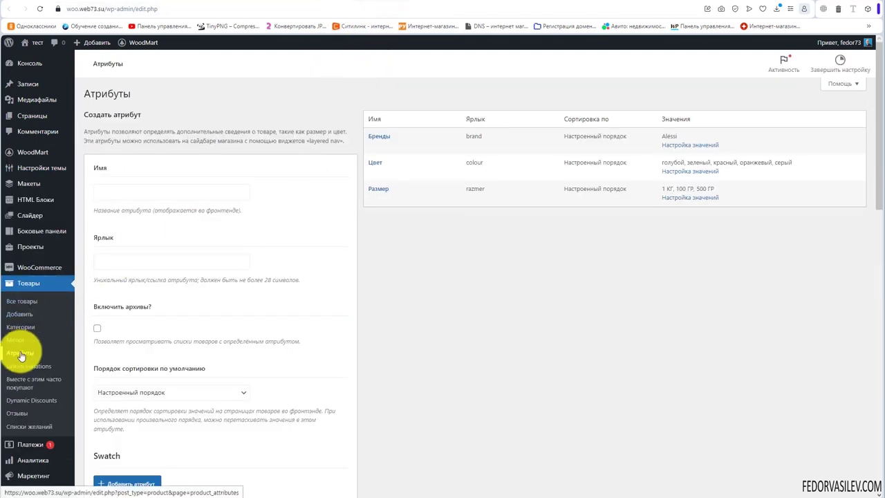
scroll(132, 228, "down", 3)
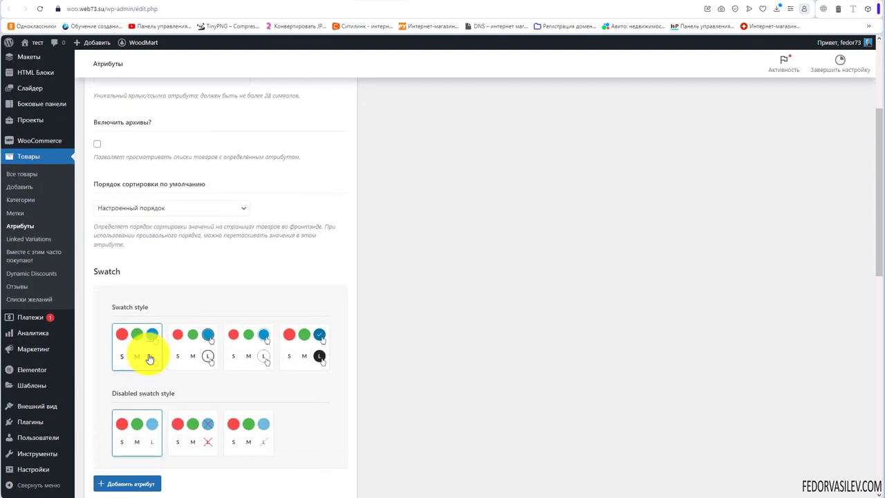
scroll(149, 358, "up", 5)
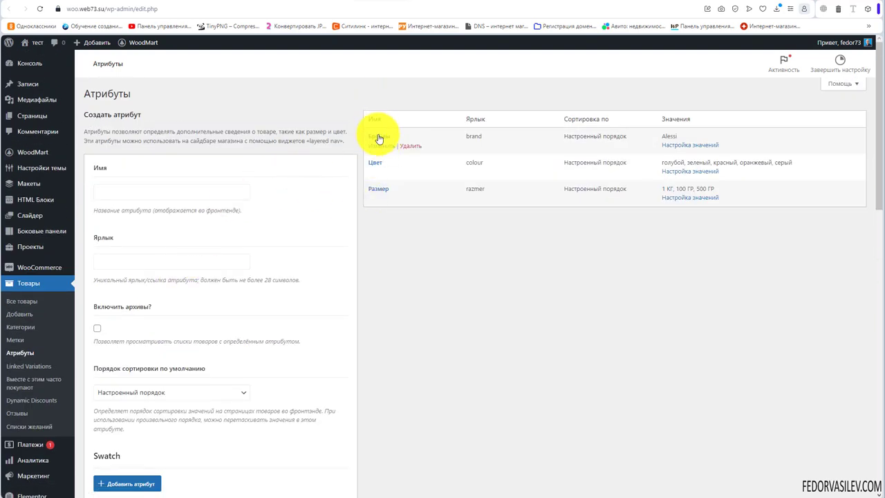
left_click(377, 141)
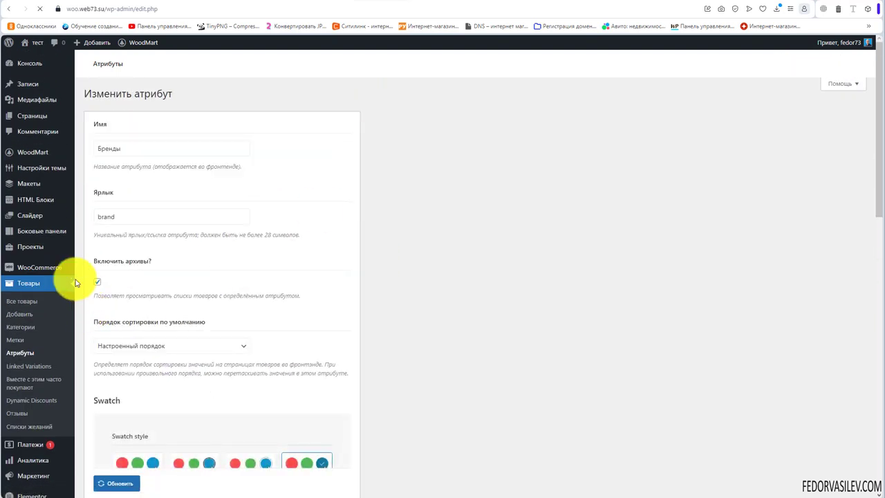
double_click(98, 218)
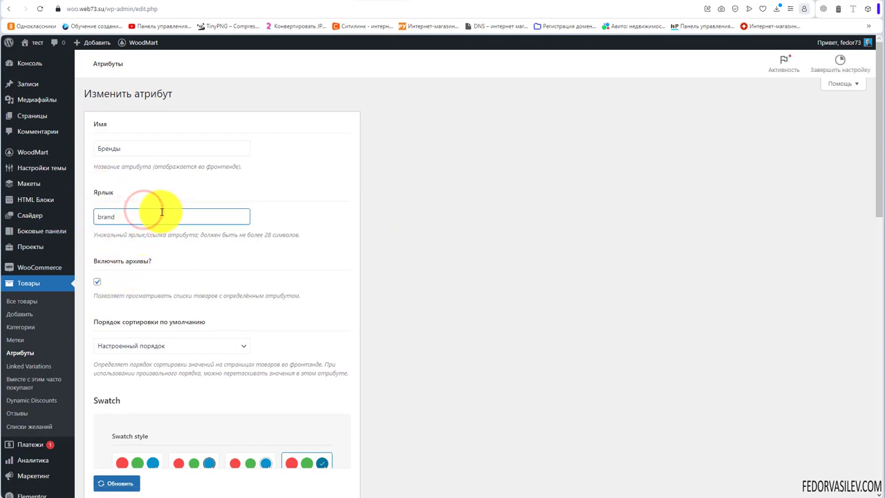
key("Return")
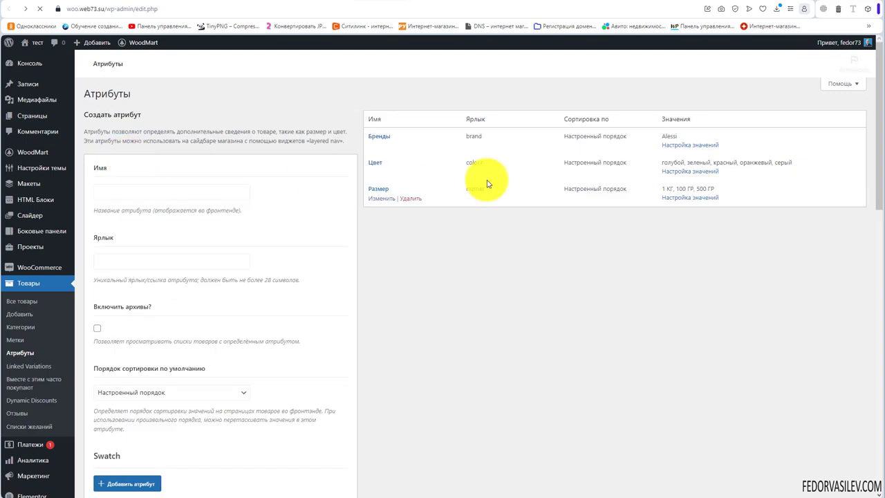
Open the Alessi value of the Бренды attribute, clear its description and check its swatch image.
double_click(664, 135)
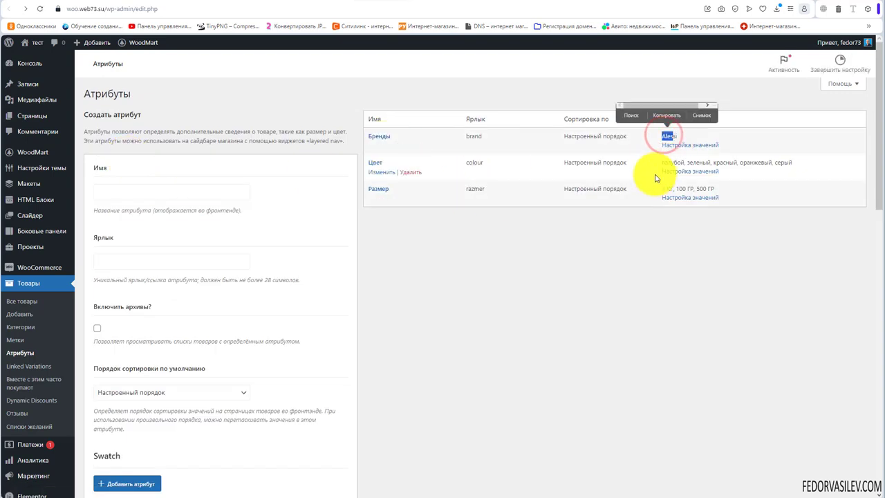
left_click(673, 145)
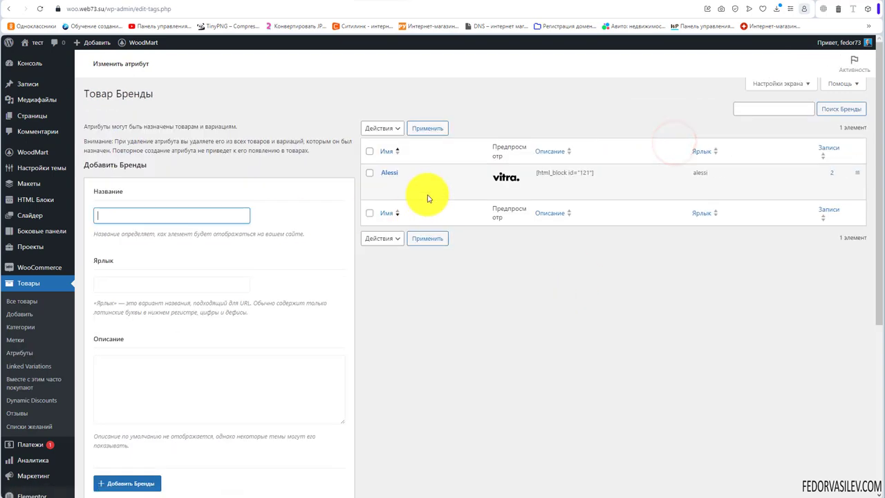
left_click(384, 178)
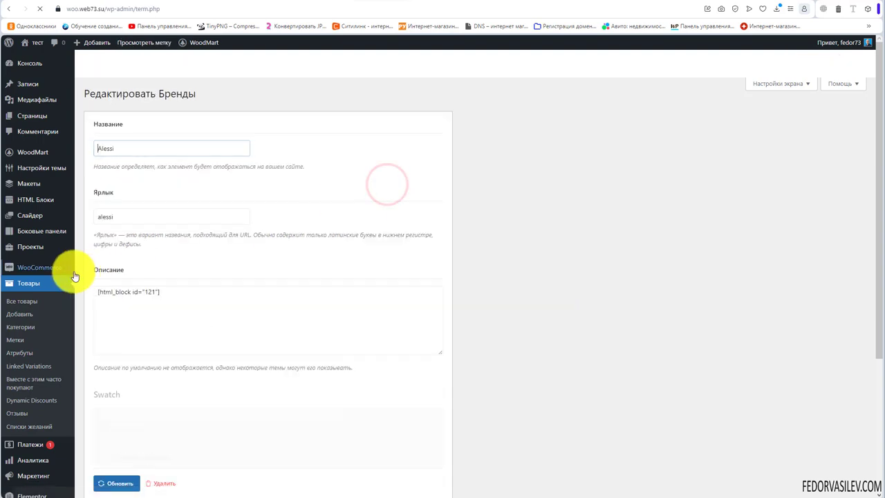
scroll(76, 270, "down", 4)
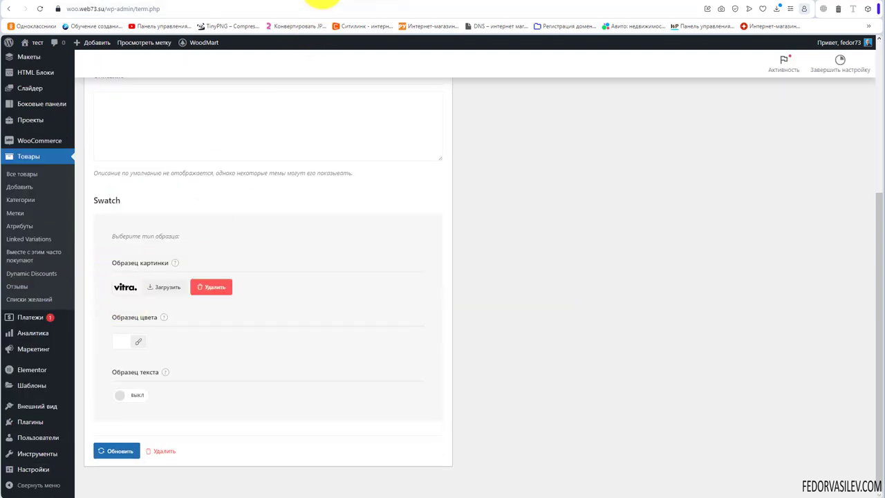
Check the brand attribute selection, kept on Бренды, and the option to show the brand on the product page in the Производители settings.
left_click(322, 2)
left_click(242, 233)
left_click(247, 237)
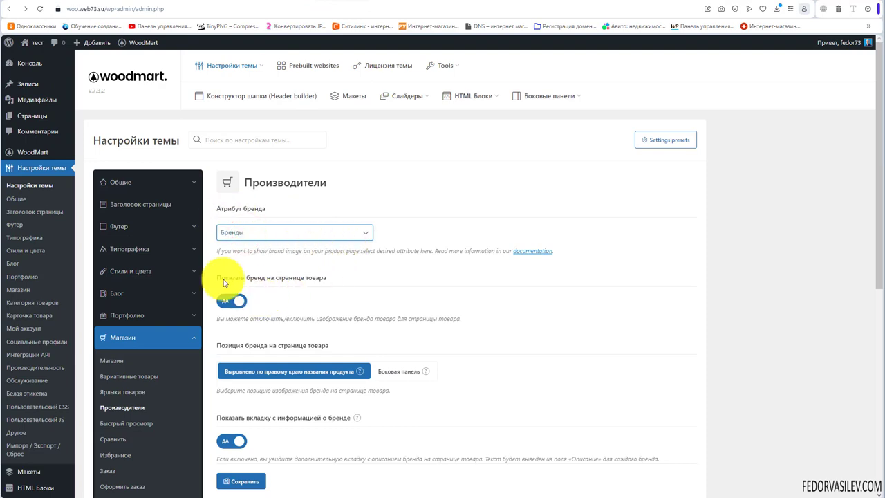
left_click_drag(250, 278, 322, 276)
View the storefront catalogue and check the vitra brand logo on the лампа классик product.
left_click(379, 2)
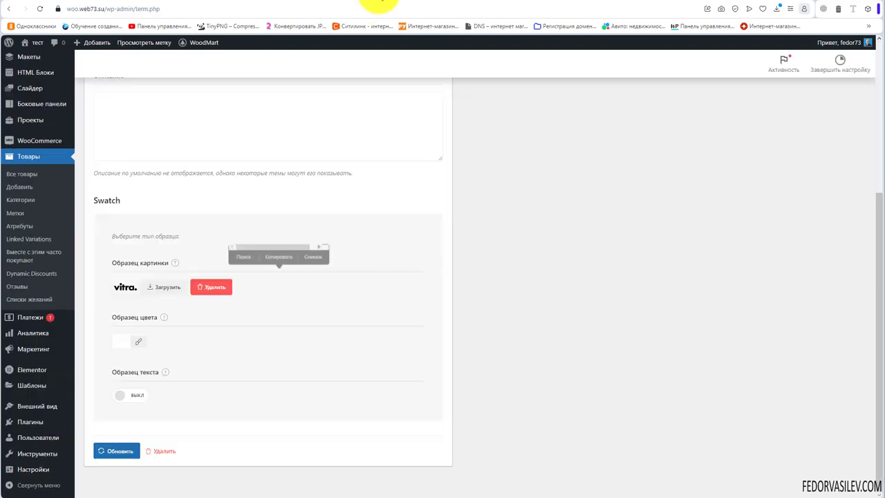
left_click(418, 1)
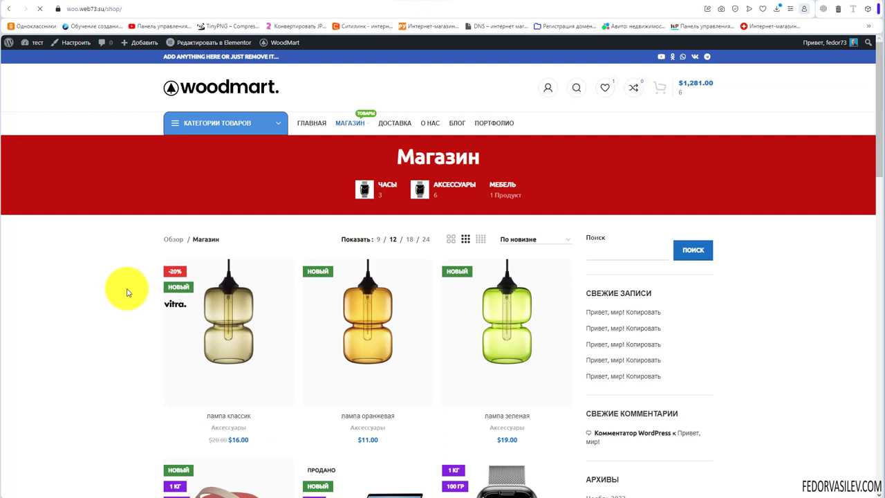
left_click(164, 300)
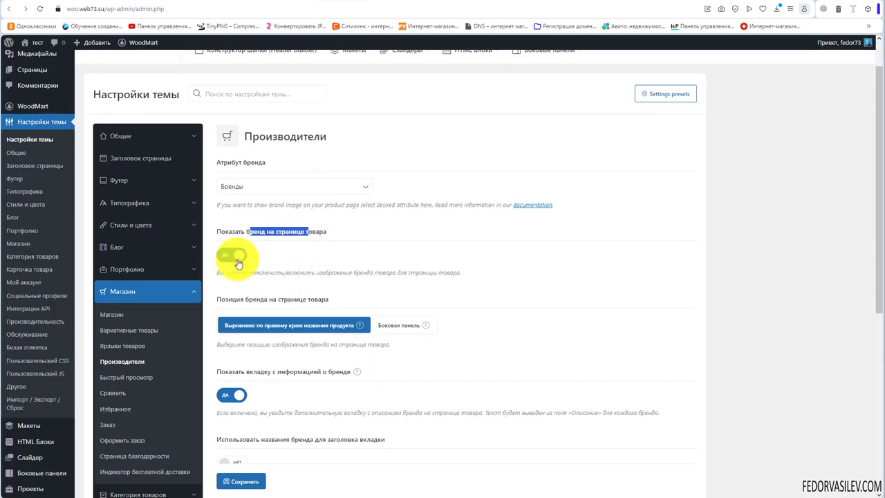
Preview both brand position options, product title alignment and Боковая панель, and examine the brand information tab options.
left_click(232, 255)
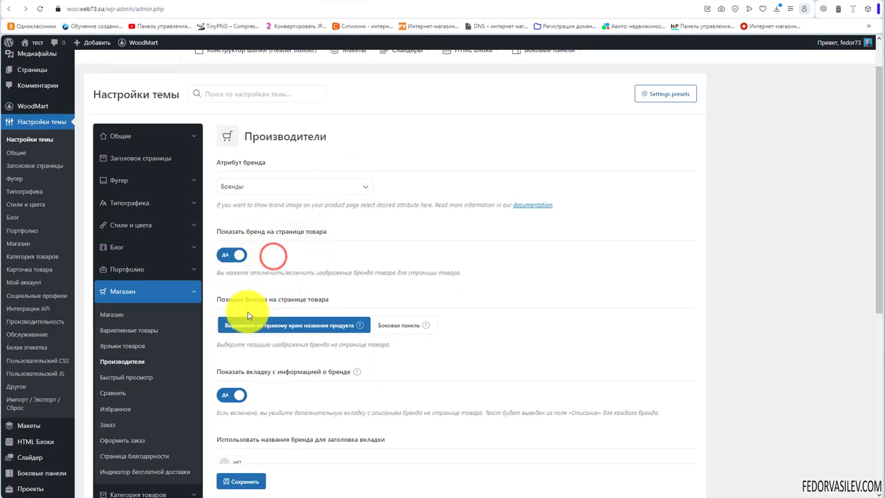
mouse_move(359, 325)
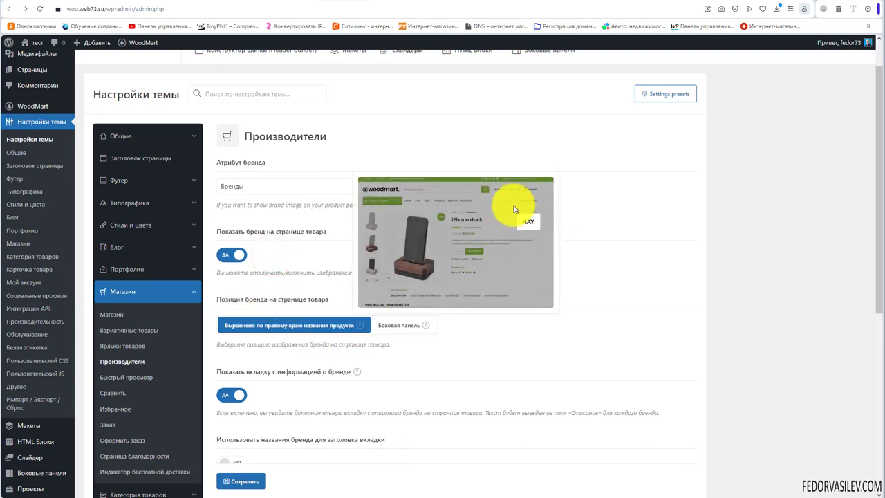
mouse_move(425, 325)
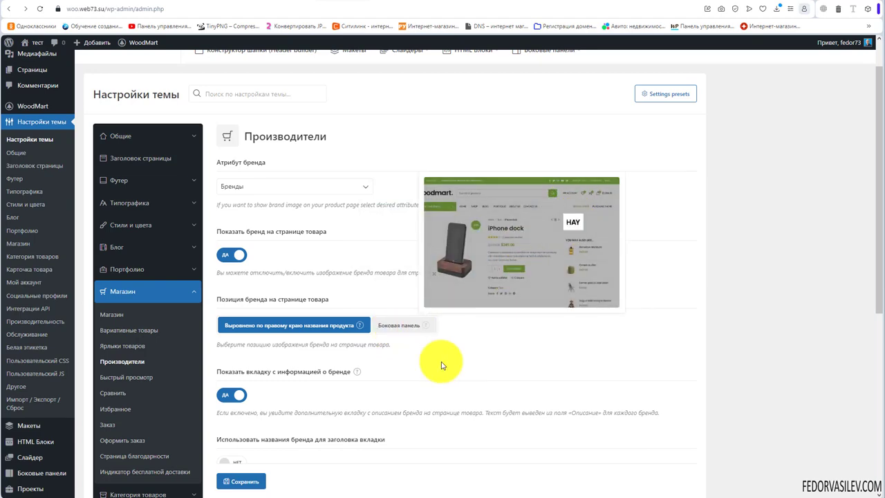
scroll(477, 342, "down", 2)
mouse_move(359, 278)
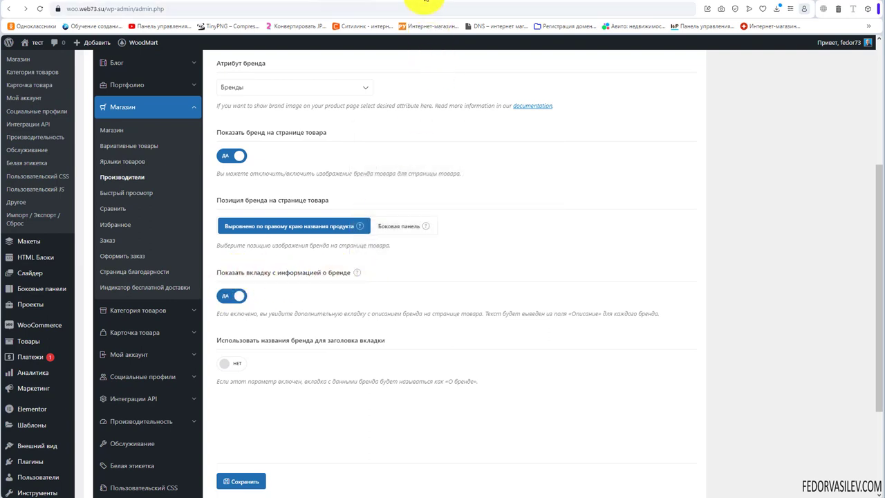
Check which information tabs appear on the лампа классик product page.
left_click(420, 5)
left_click_drag(553, 306, 372, 306)
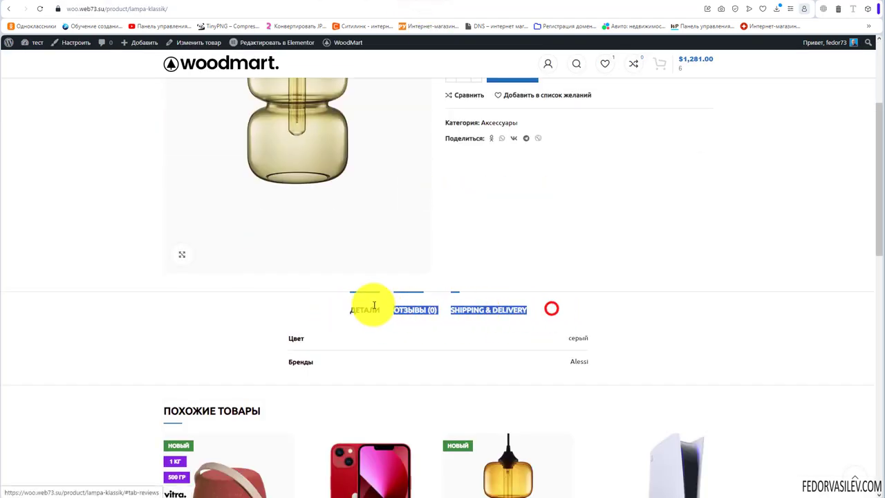
left_click(598, 322)
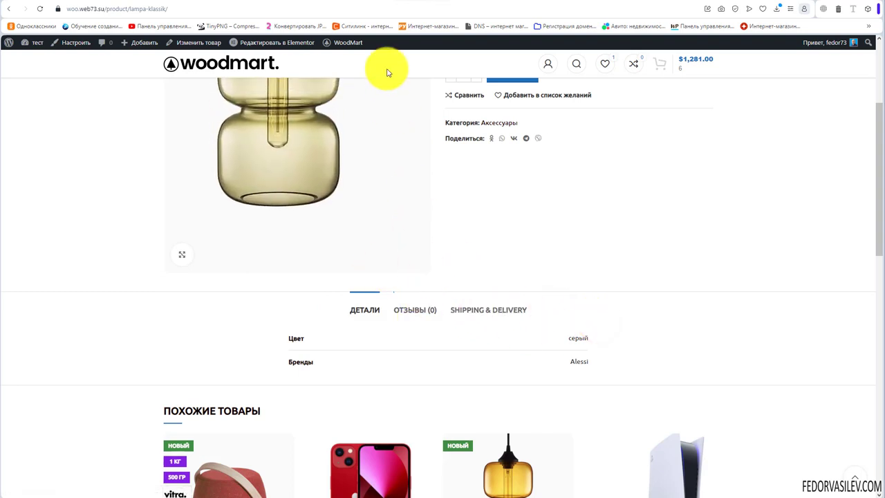
Enter "описание бренда." as the description of the Alessi brand value and update it.
left_click(359, 3)
scroll(287, 207, "up", 3)
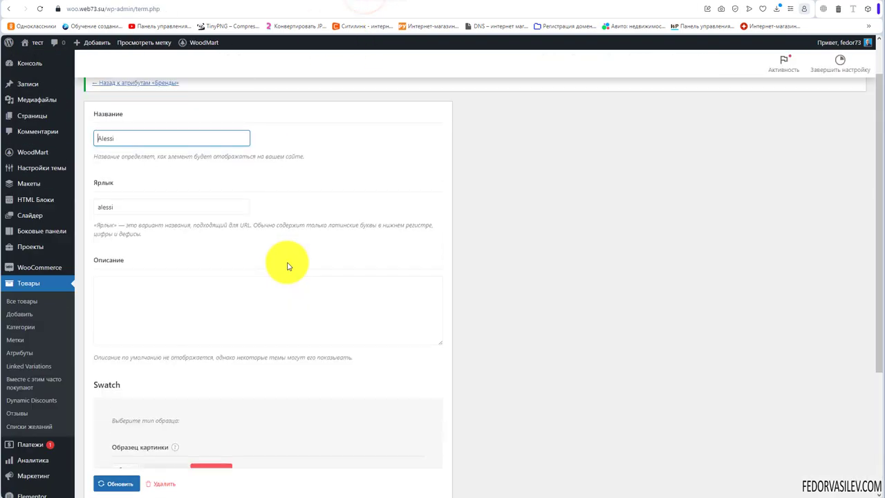
scroll(138, 267, "up", 1)
double_click(123, 187)
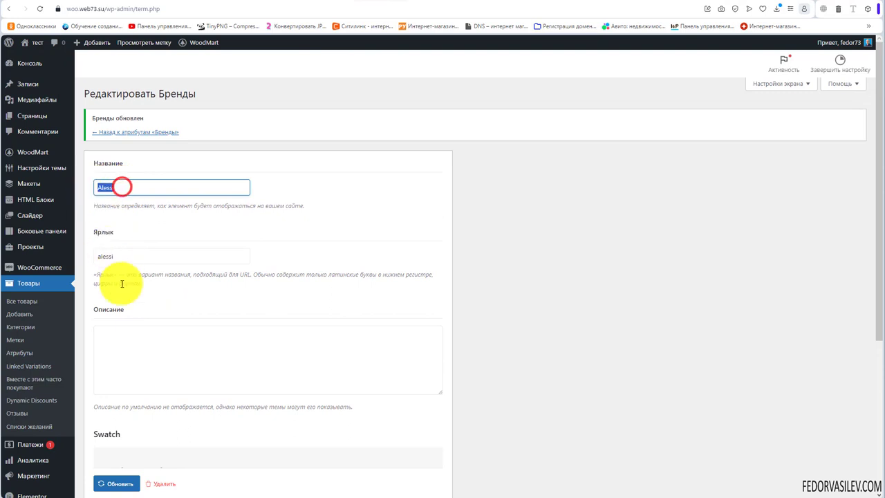
scroll(174, 261, "down", 1)
left_click(138, 254)
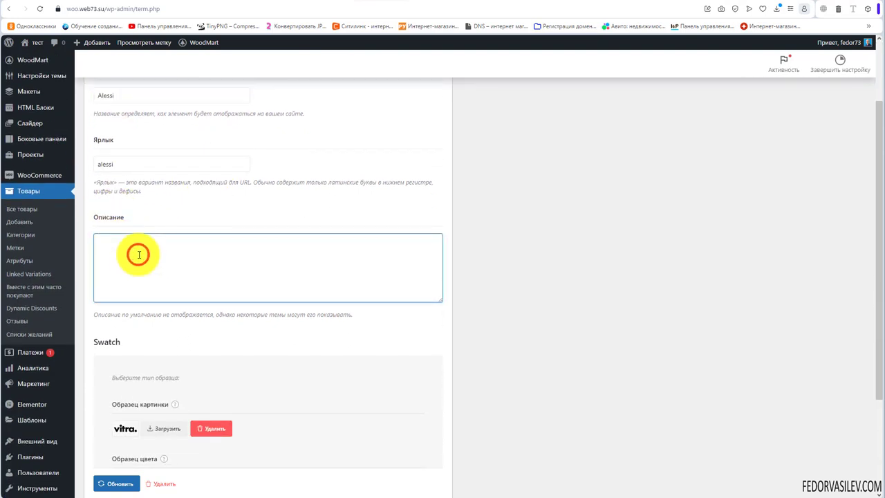
type("описание бренда.")
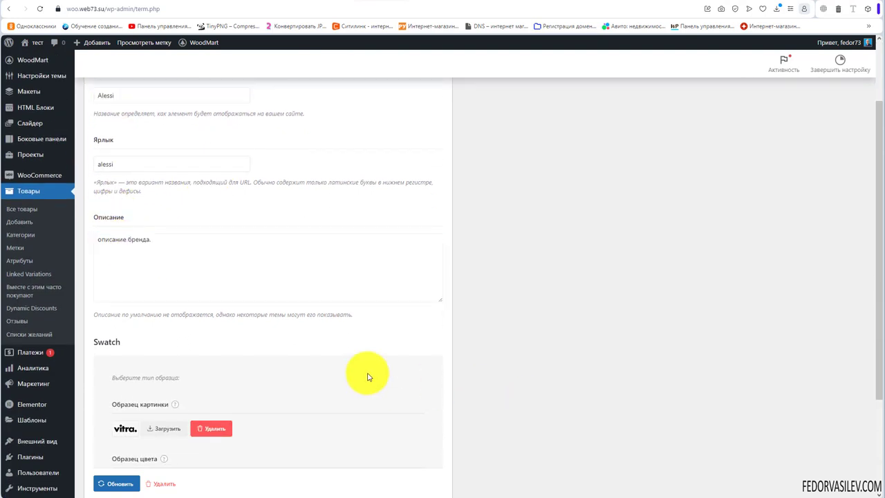
triple_click(171, 245)
left_click(202, 259)
scroll(206, 290, "down", 1)
scroll(207, 290, "down", 2)
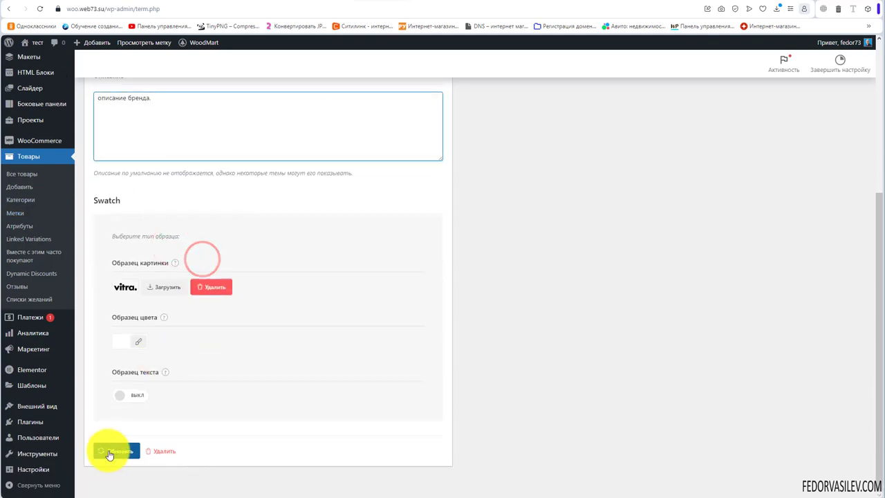
left_click(109, 451)
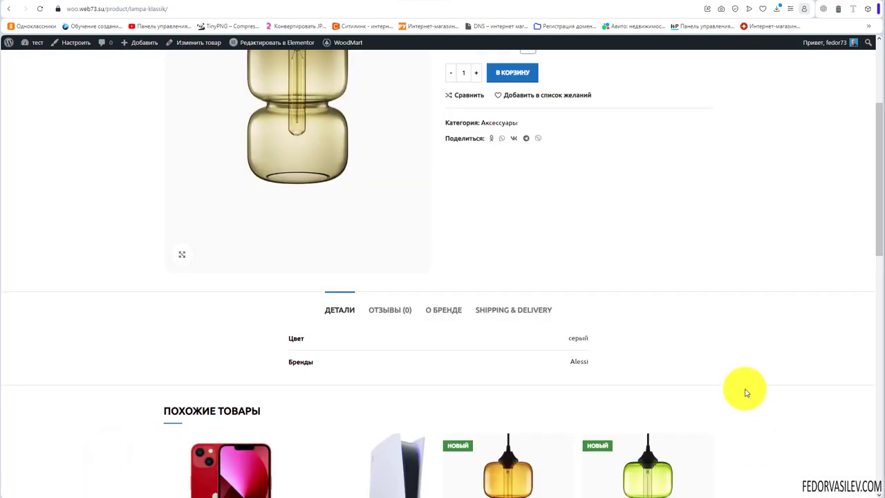
View the О бренде tab on the лампа классик page and check the brand logo beside the product title.
left_click(454, 312)
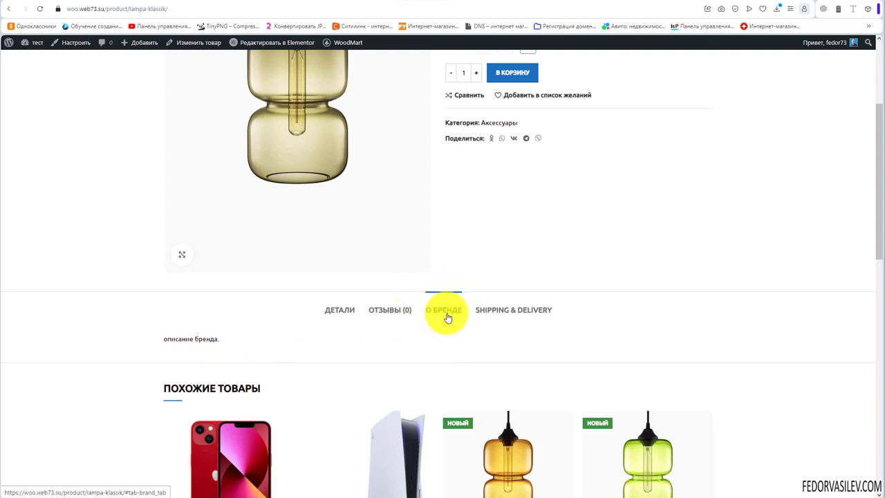
left_click_drag(231, 339, 164, 337)
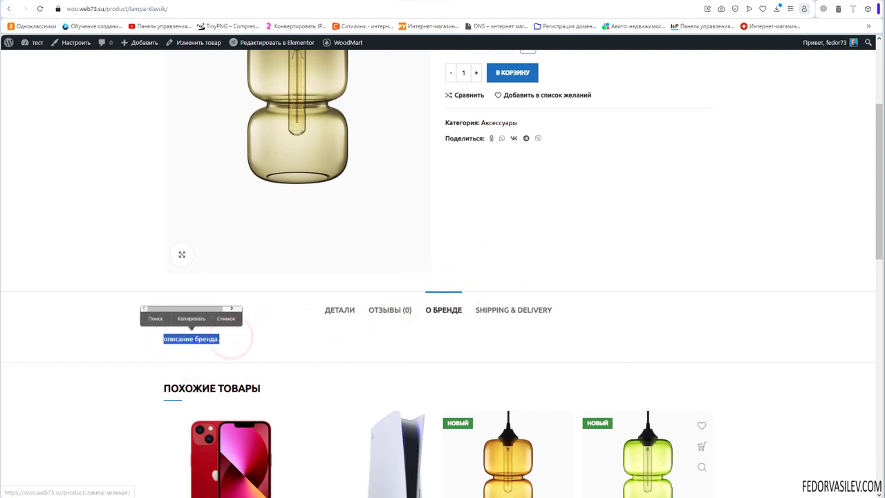
scroll(548, 246, "up", 3)
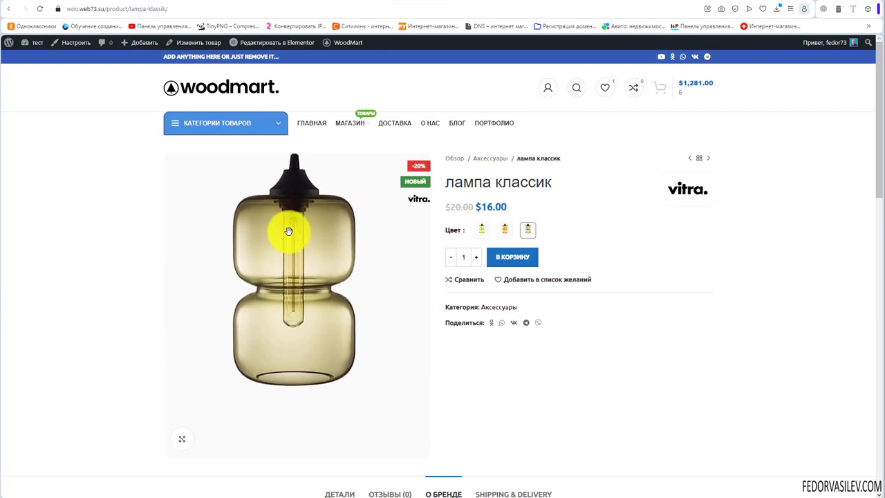
scroll(459, 269, "down", 3)
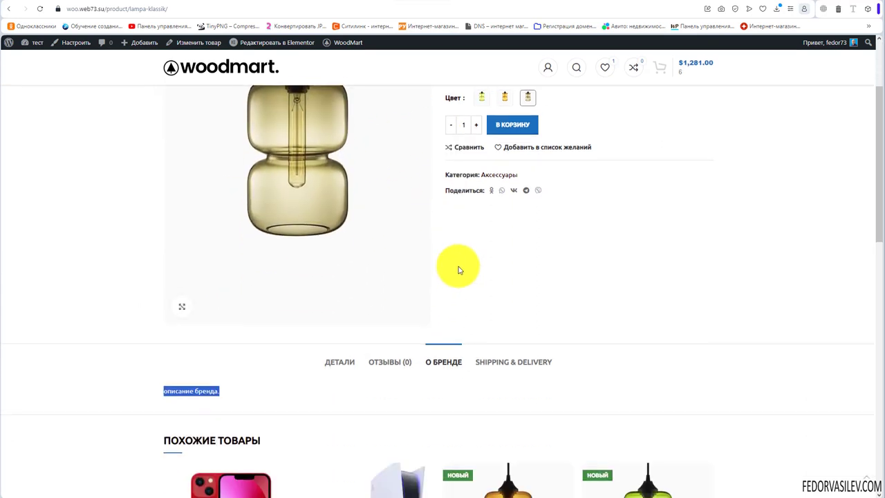
Go to the лампа классик product editor and display its product attributes.
left_click(376, 4)
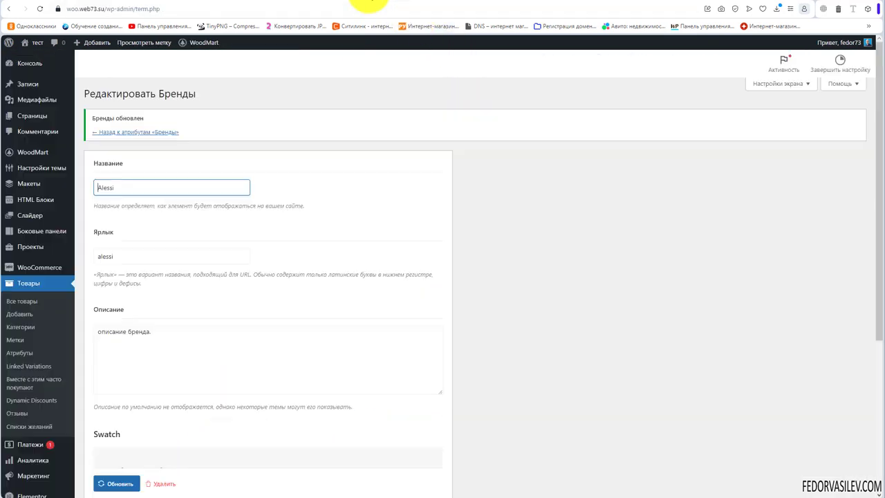
left_click(368, 3)
scroll(207, 263, "down", 4)
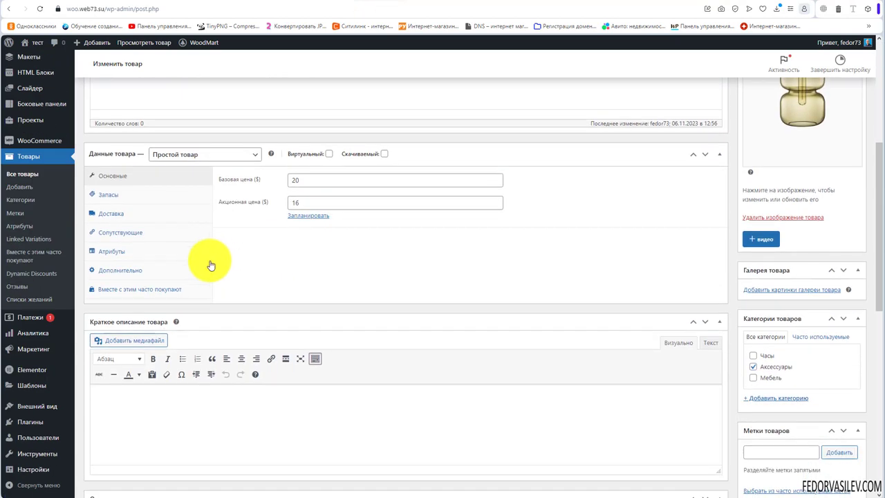
left_click(121, 252)
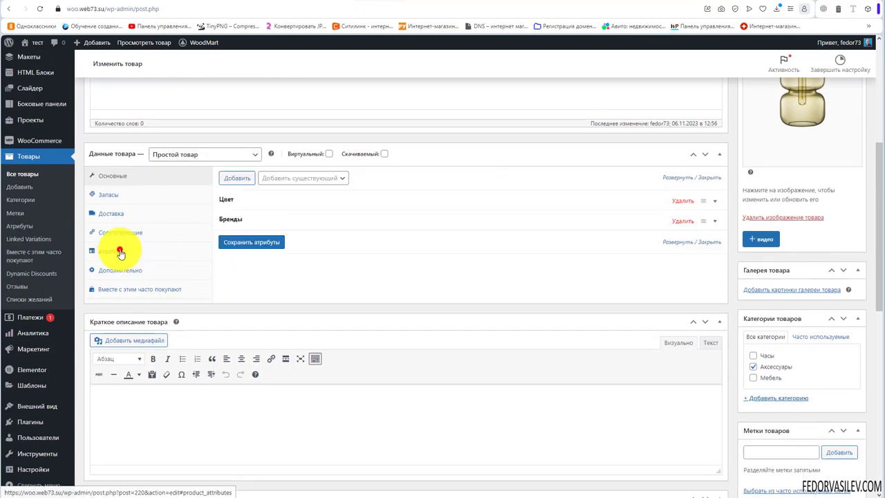
Check the product's assigned Бренды attribute value, and view the brand logo and brand tab on the лампа классик page.
left_click(333, 221)
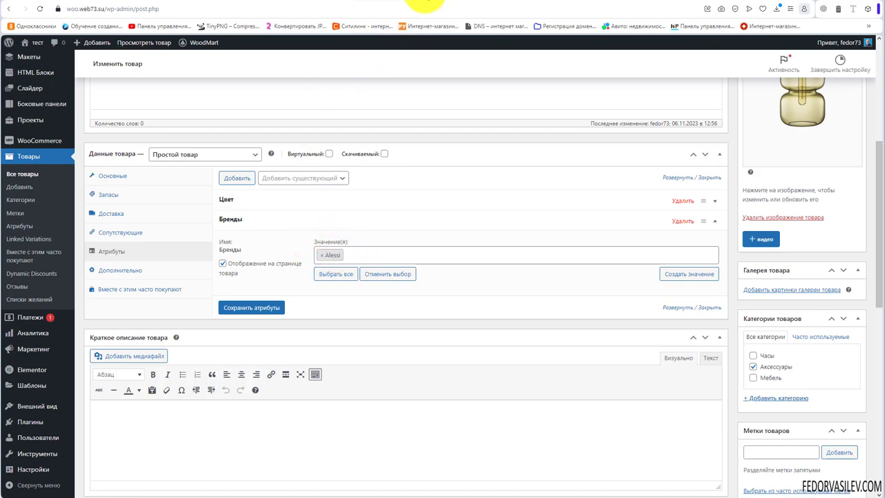
left_click(423, 3)
scroll(448, 363, "up", 3)
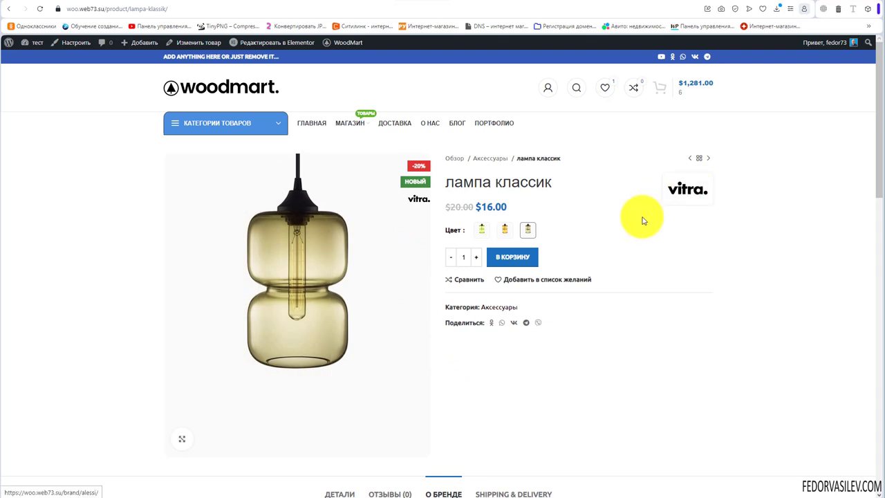
scroll(401, 256, "down", 3)
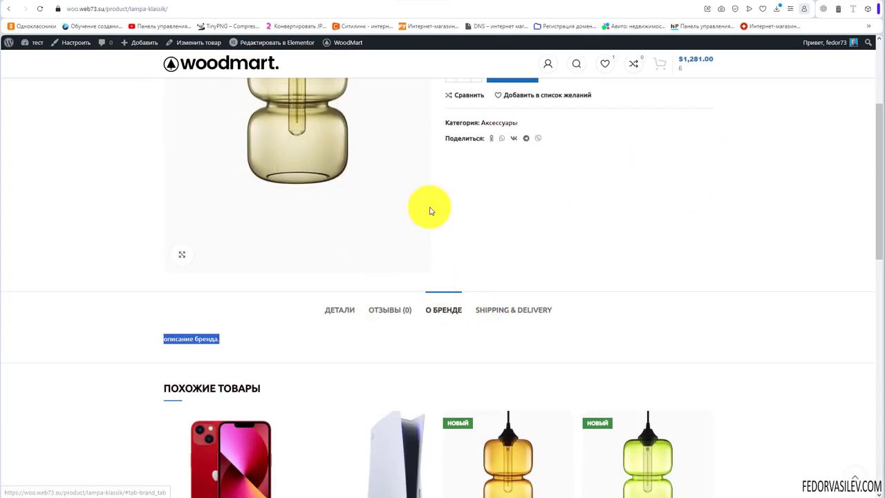
Enable the option Использовать названия бренда для заголовка вкладки in the theme's Производители settings and save.
left_click(372, 10)
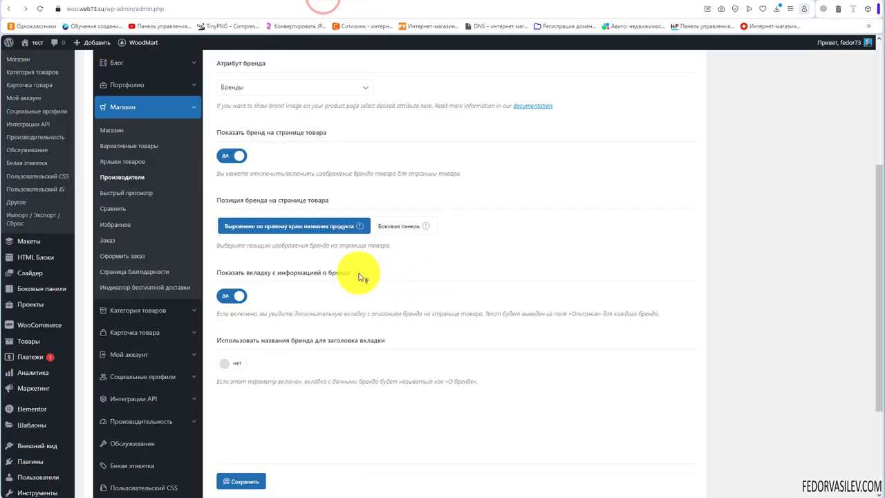
left_click_drag(246, 340, 351, 340)
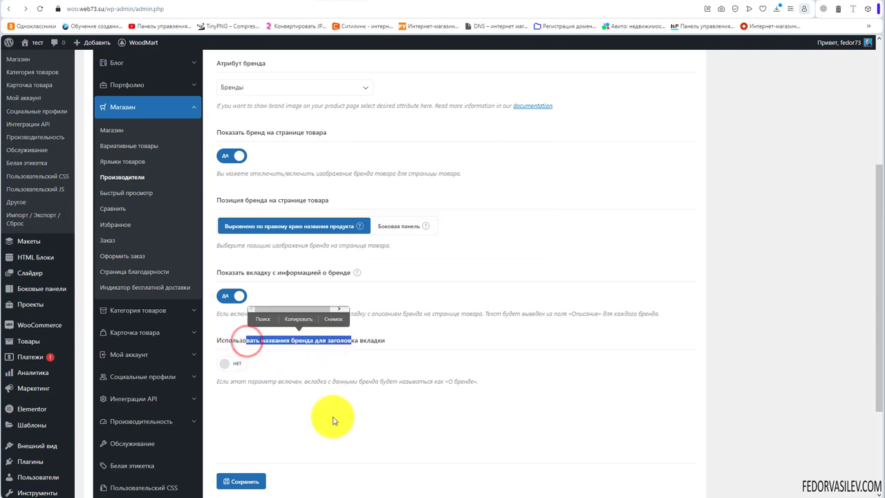
left_click(234, 363)
left_click(239, 478)
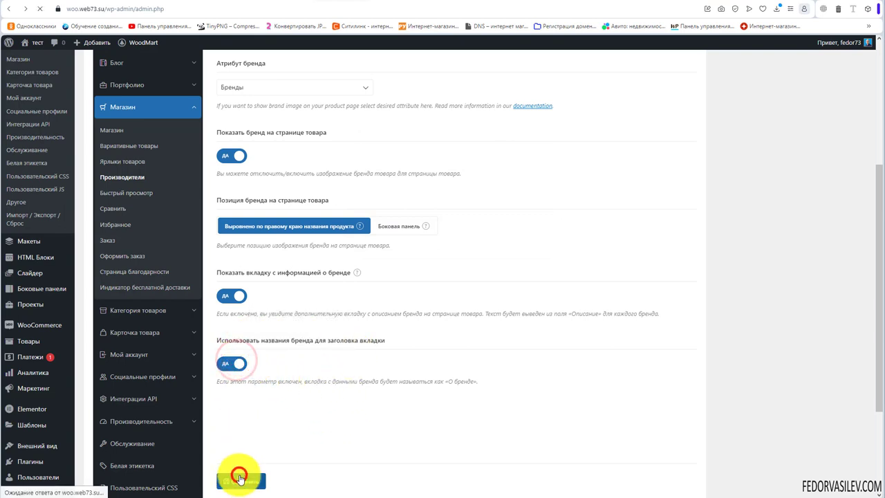
Reload the лампа классик product page and view the title and description text of its brand tab.
key("ctrl+Tab")
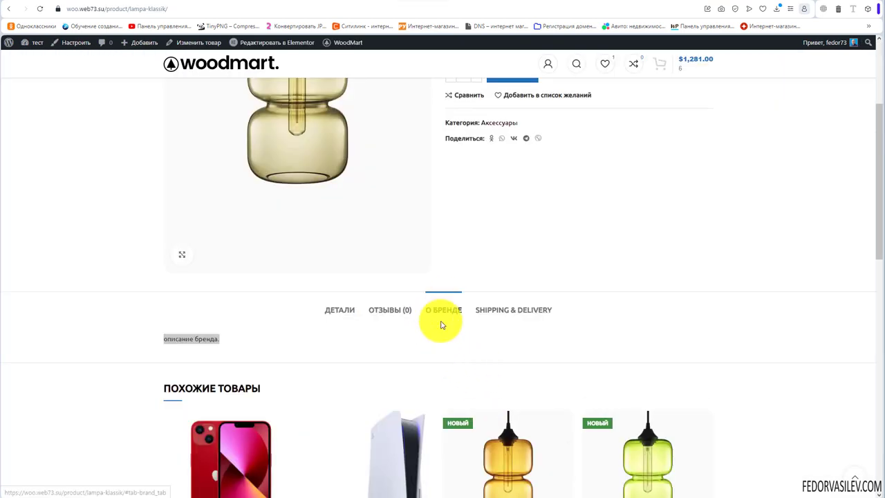
left_click(40, 9)
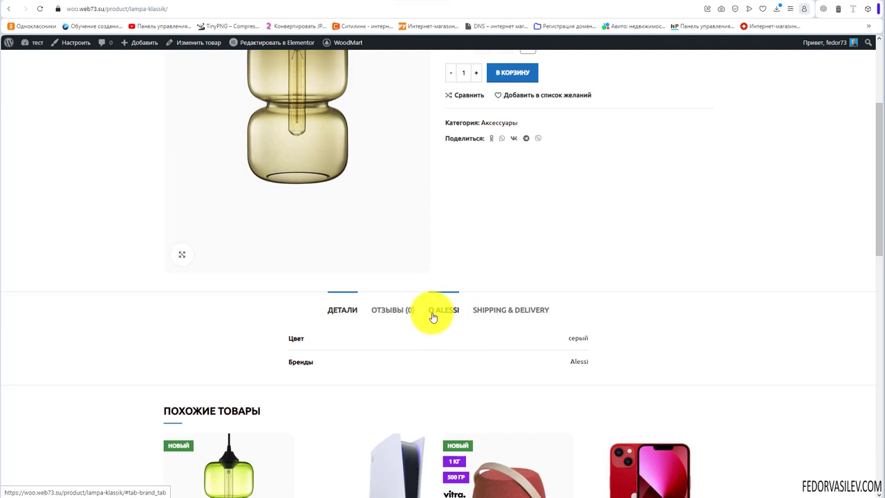
left_click(443, 311)
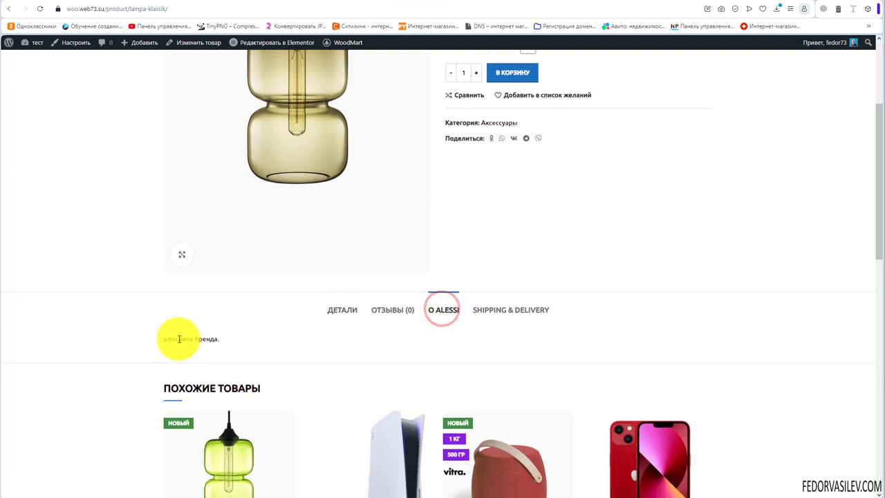
left_click_drag(170, 340, 223, 344)
left_click(347, 351)
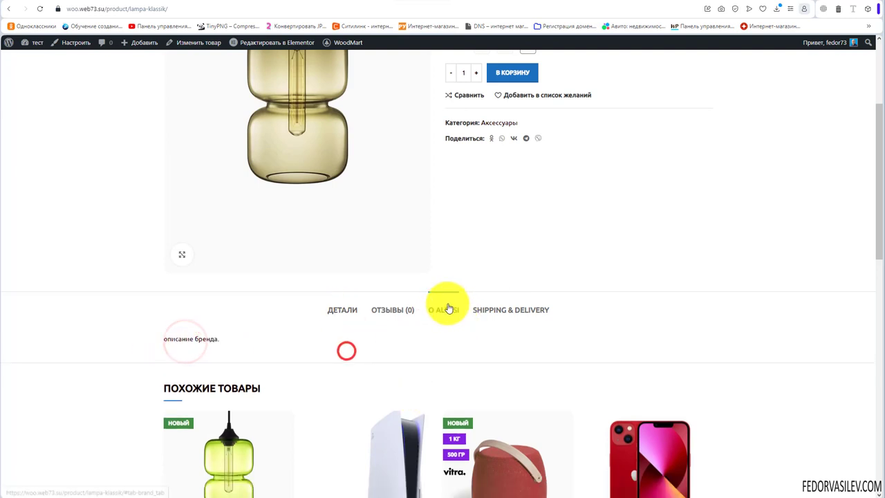
left_click_drag(170, 340, 220, 340)
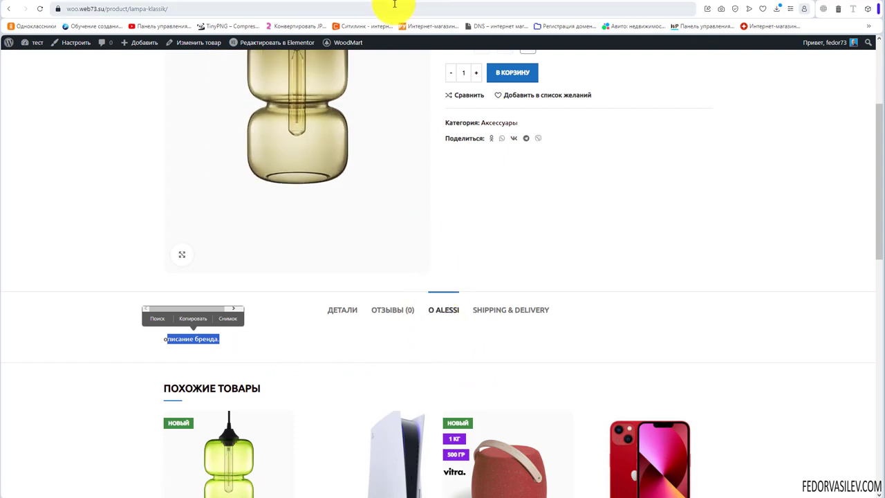
Go to the HTML Блоки list and copy the shortcode of the "для категорий ак." block.
left_click(364, 4)
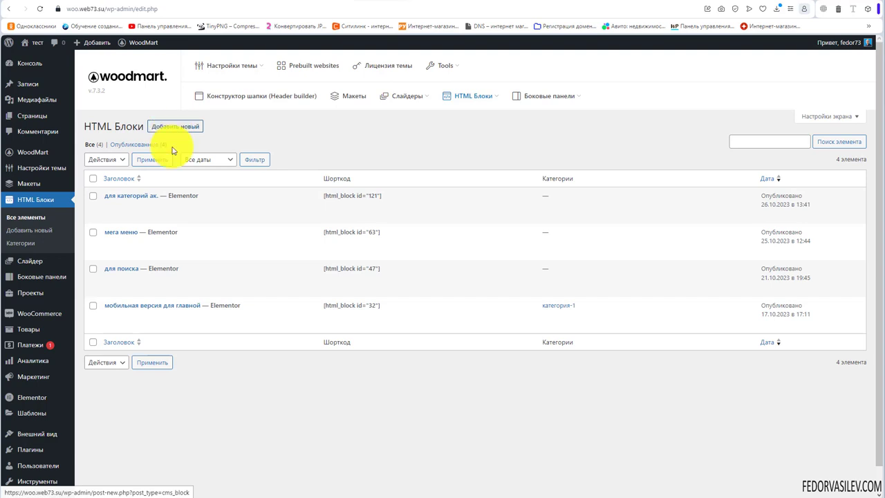
left_click_drag(207, 195, 100, 195)
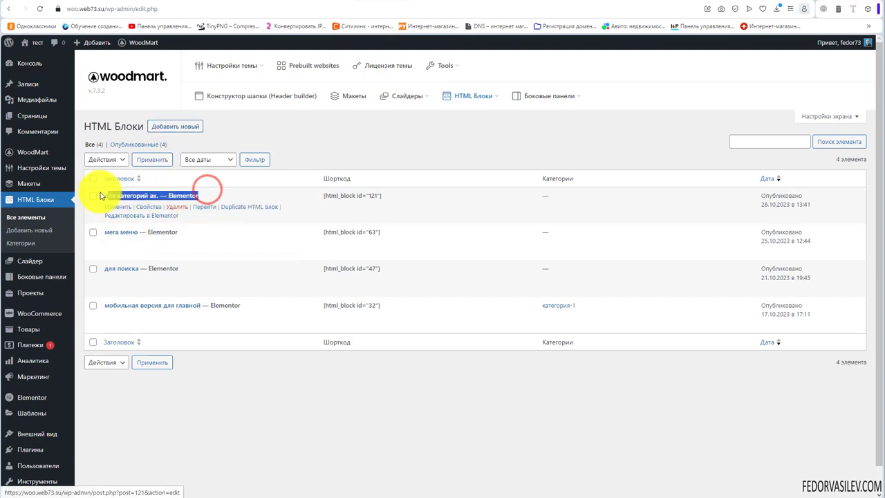
left_click(296, 136)
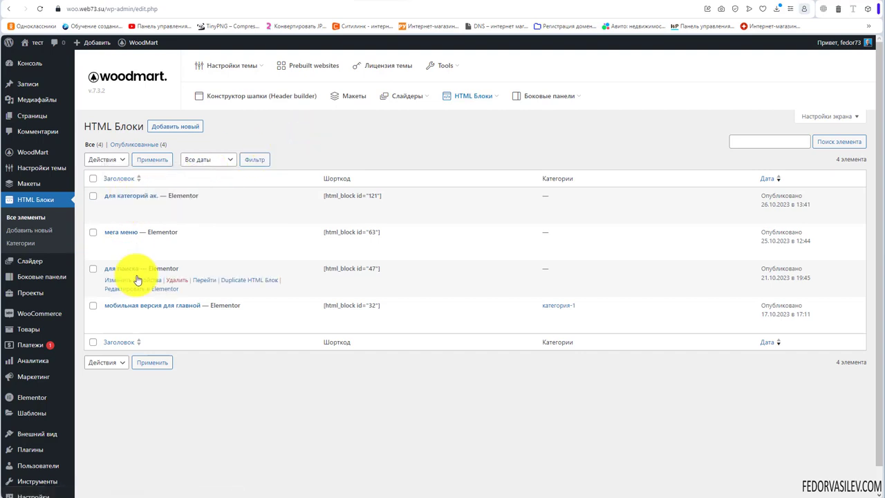
double_click(334, 175)
left_click(396, 204)
left_click_drag(386, 196, 336, 200)
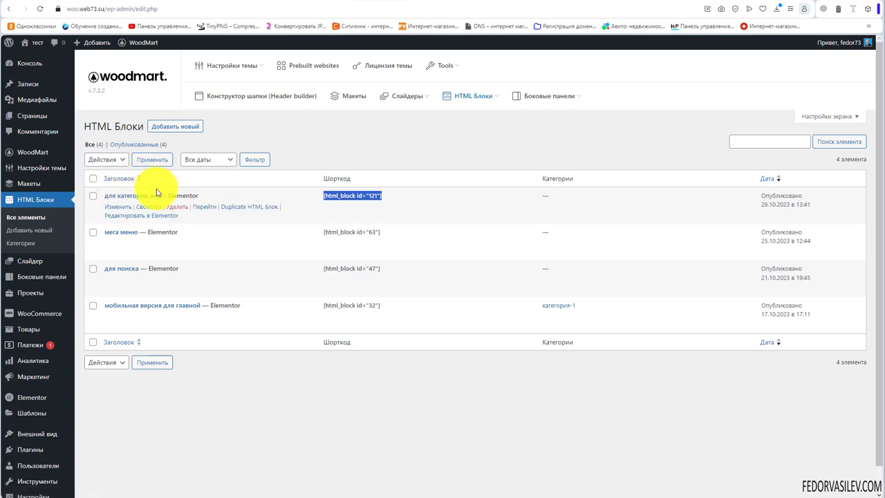
Replace the description of the Alessi value of the Бренды attribute with the shortcode [html_block id="121"] and update it.
left_click(409, 6)
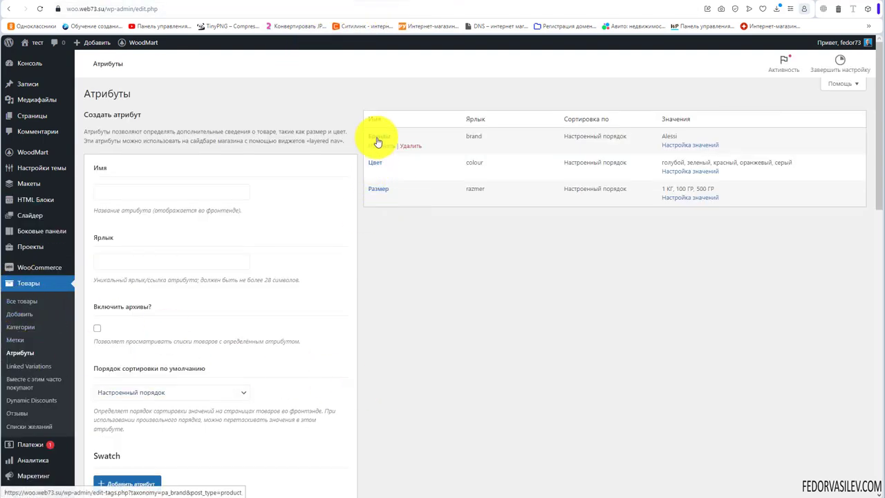
left_click(687, 147)
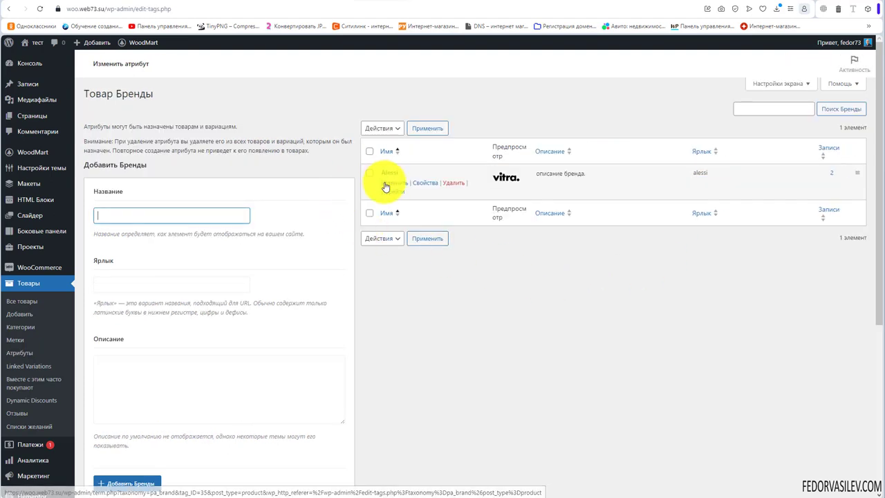
left_click(384, 182)
scroll(293, 273, "down", 3)
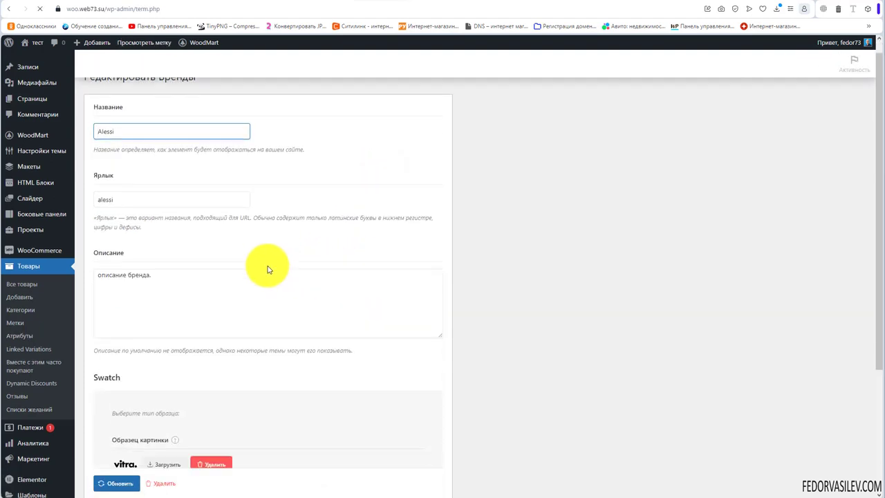
triple_click(181, 206)
key("BackSpace")
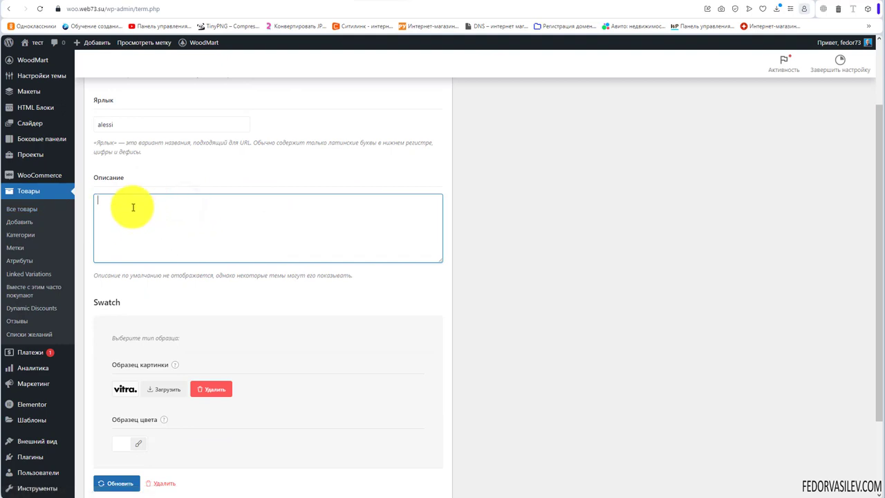
right_click(133, 207)
left_click(152, 278)
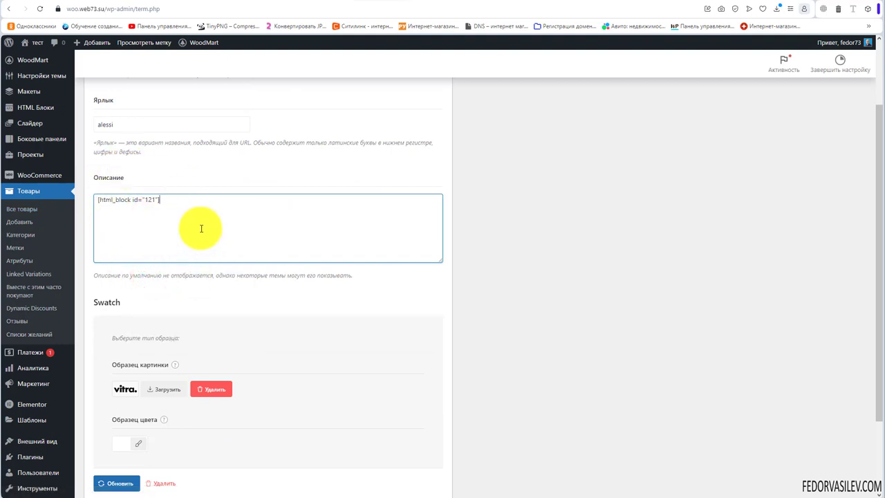
left_click_drag(131, 199, 228, 231)
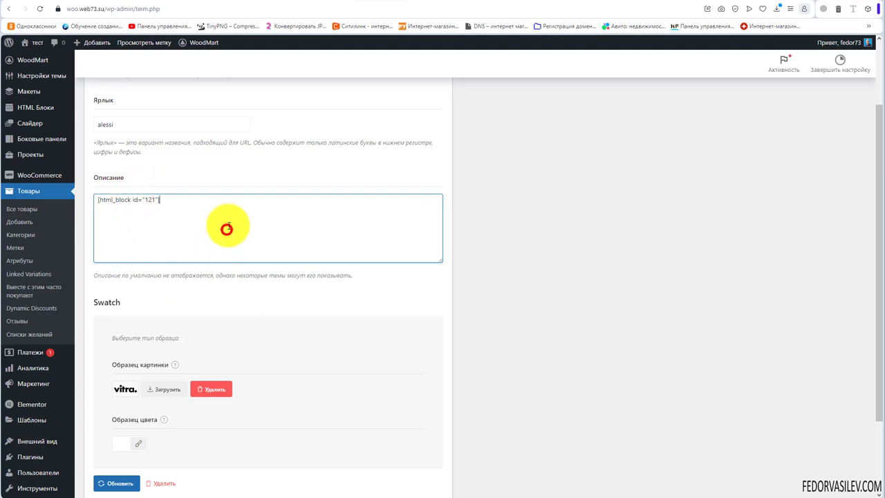
scroll(227, 229, "down", 2)
left_click(121, 451)
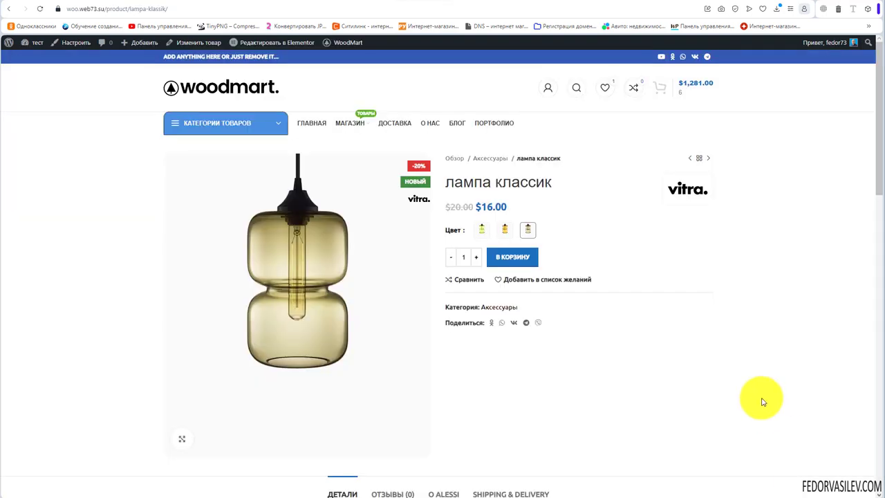
View the HTML block content in the О Alessi tab of the лампа классик product page.
scroll(644, 290, "down", 3)
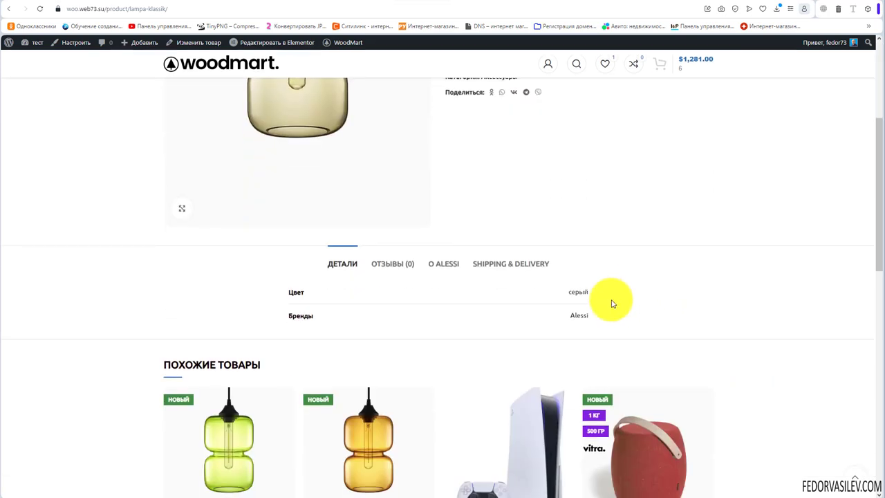
left_click(440, 270)
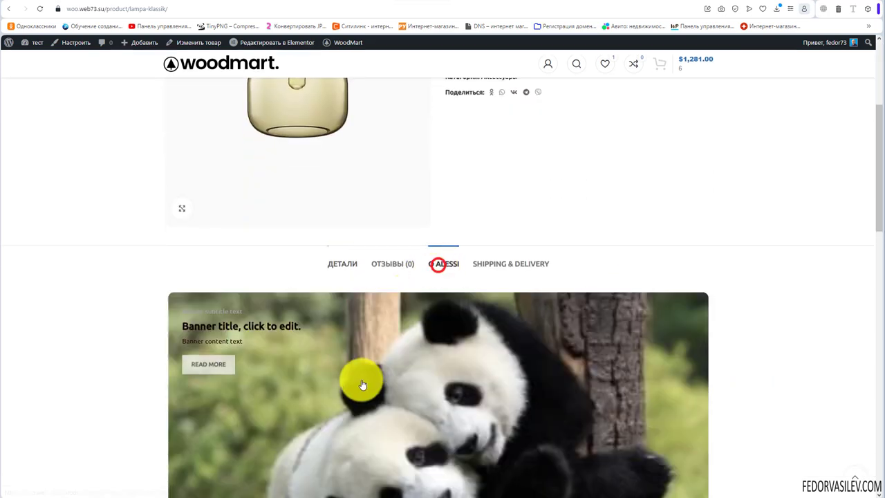
scroll(356, 346, "down", 2)
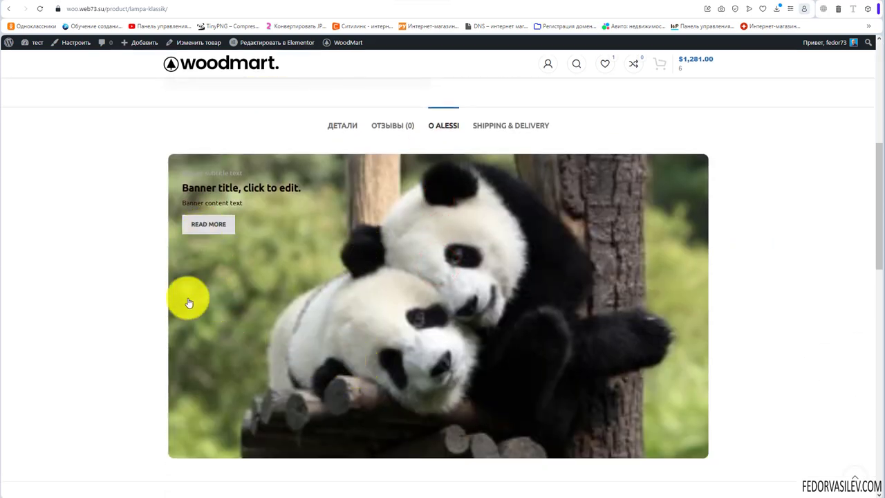